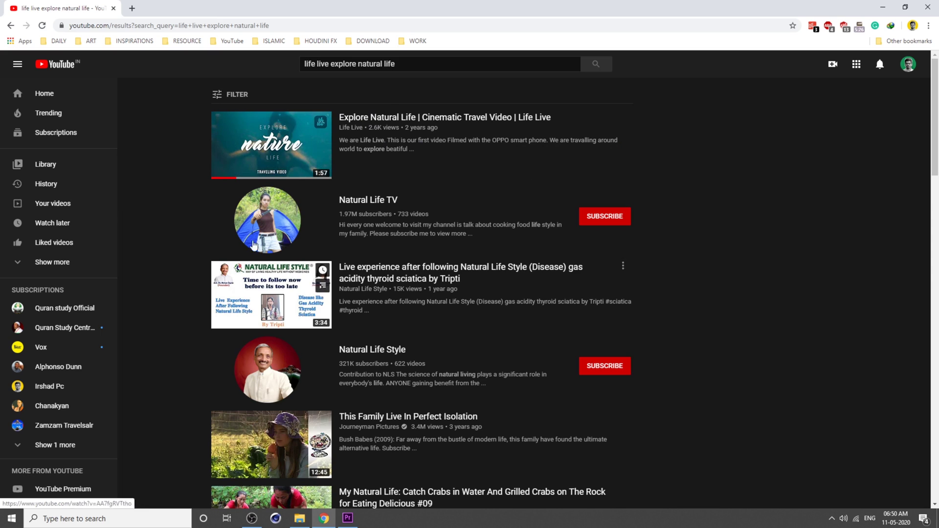
Go to the Life Live channel and open its Explore Natural Life video
{"action": "left_click", "coordinate": [351, 128]}
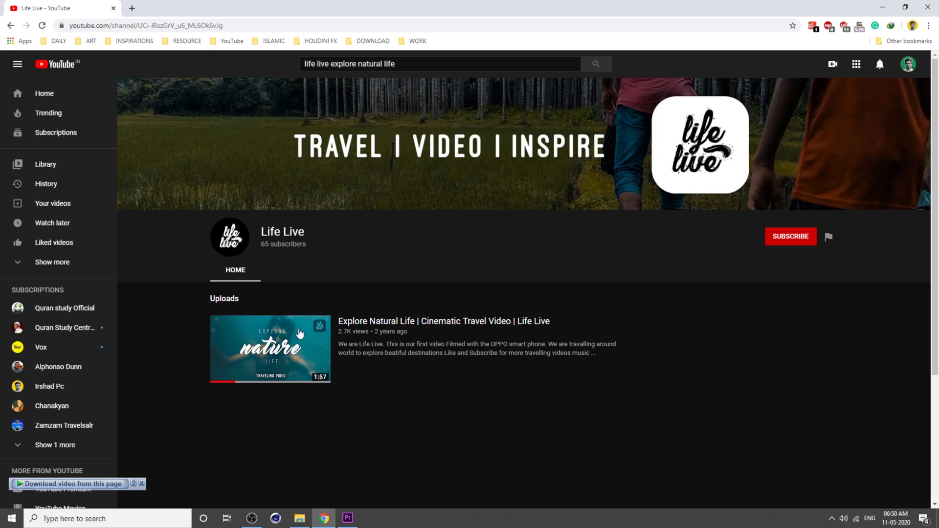
{"action": "left_click", "coordinate": [265, 356]}
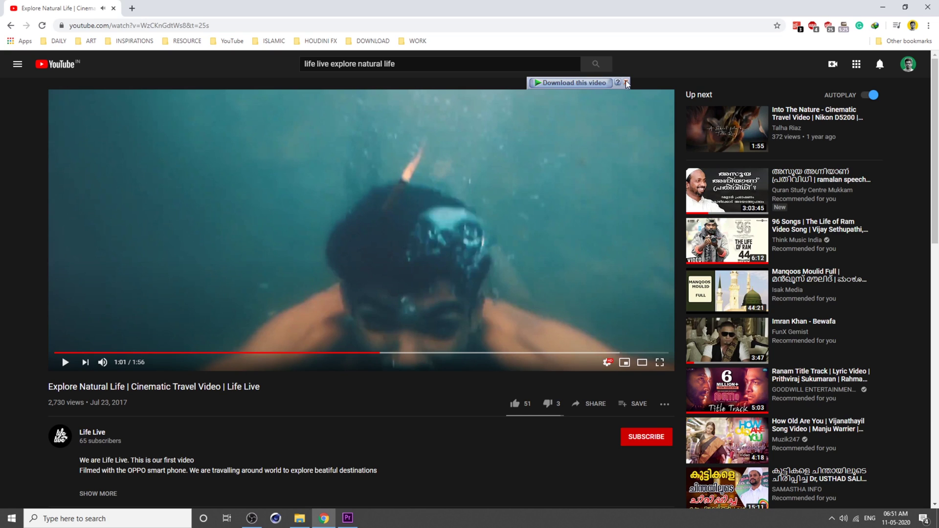
Download the Explore Natural Life video in 1080p HD with IDM, minimizing its progress window to the tray
{"action": "left_click", "coordinate": [589, 84]}
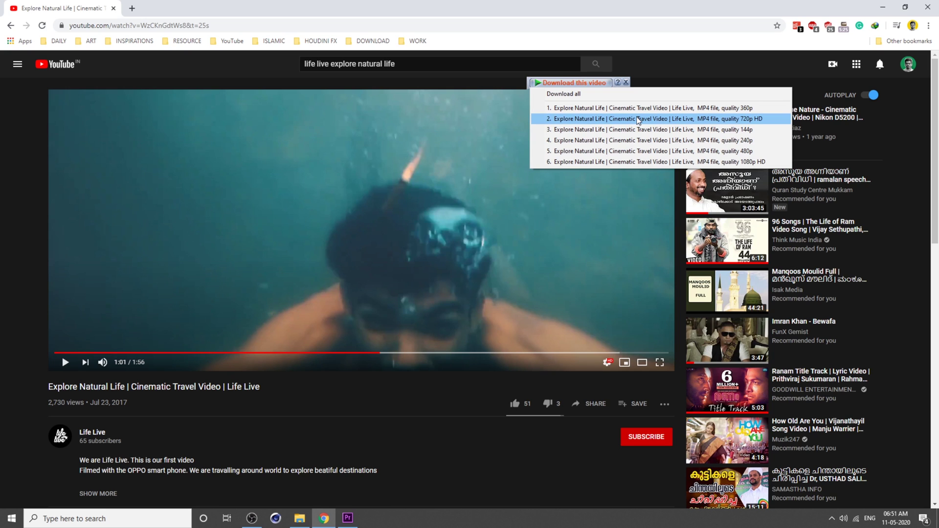
{"action": "left_click", "coordinate": [651, 160]}
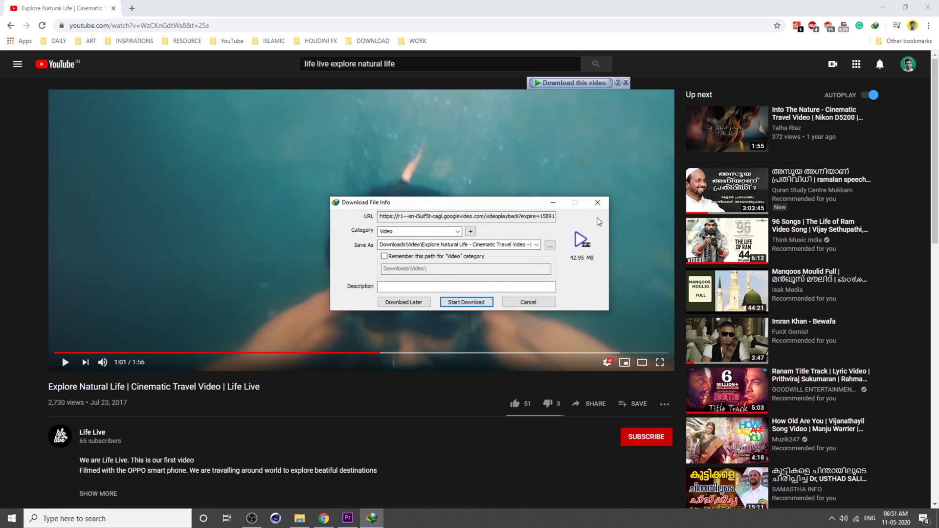
{"action": "left_click", "coordinate": [459, 304]}
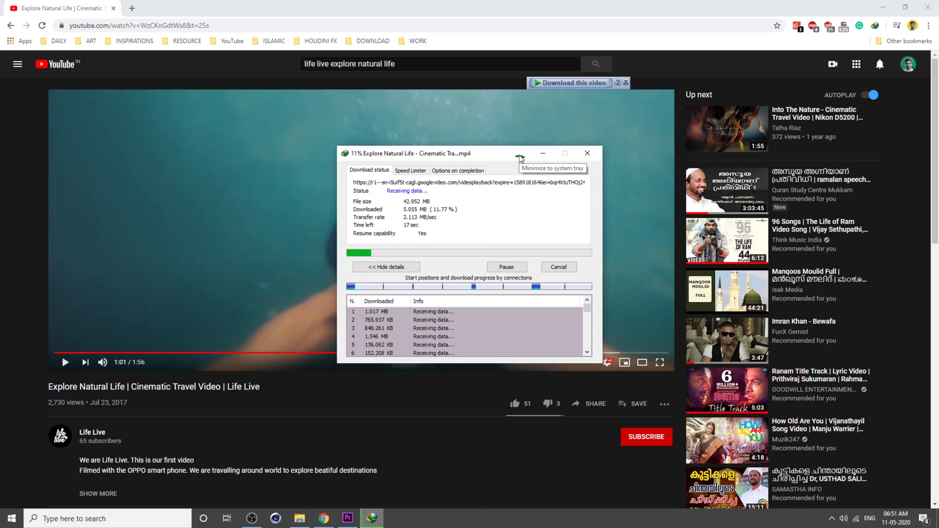
{"action": "left_click", "coordinate": [519, 156]}
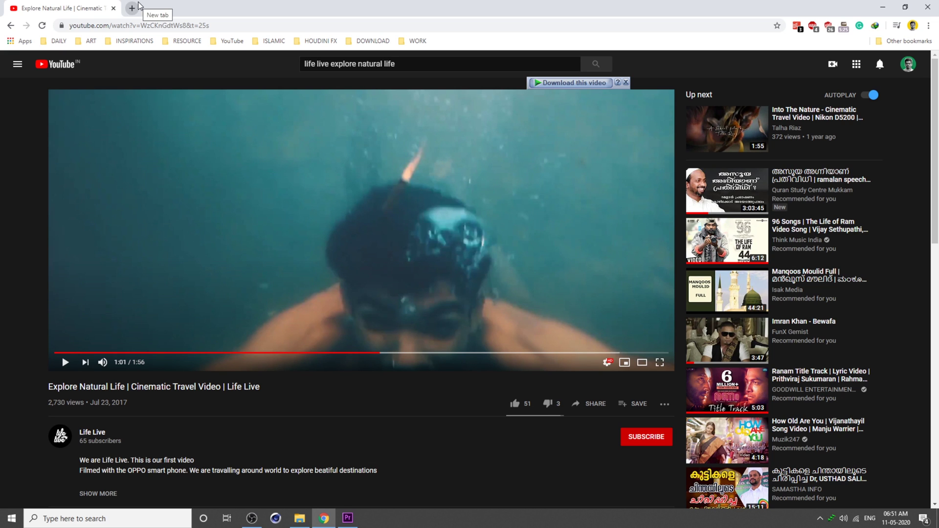
Search YouTube for 'underwater bubbles sound effect' in the incognito window
{"action": "left_click", "coordinate": [891, 3]}
{"action": "key", "text": "alt+Tab"}
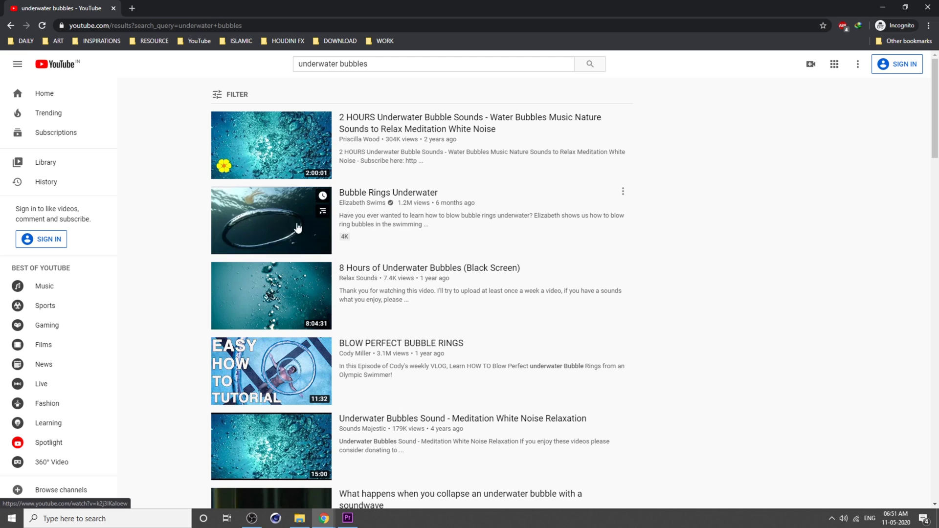
{"action": "left_click", "coordinate": [389, 69]}
{"action": "type", "text": "sound"}
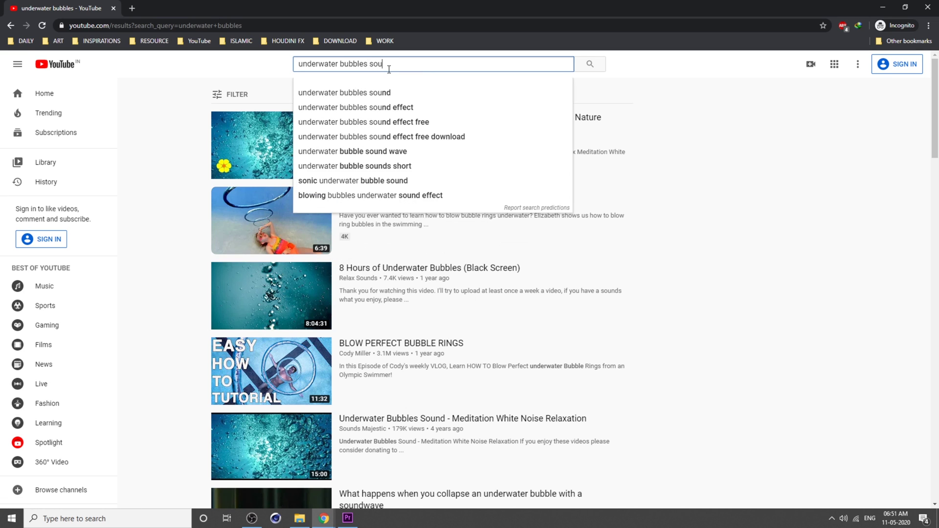
{"action": "key", "text": "Down"}
{"action": "key", "text": "Down"}
{"action": "key", "text": "Return"}
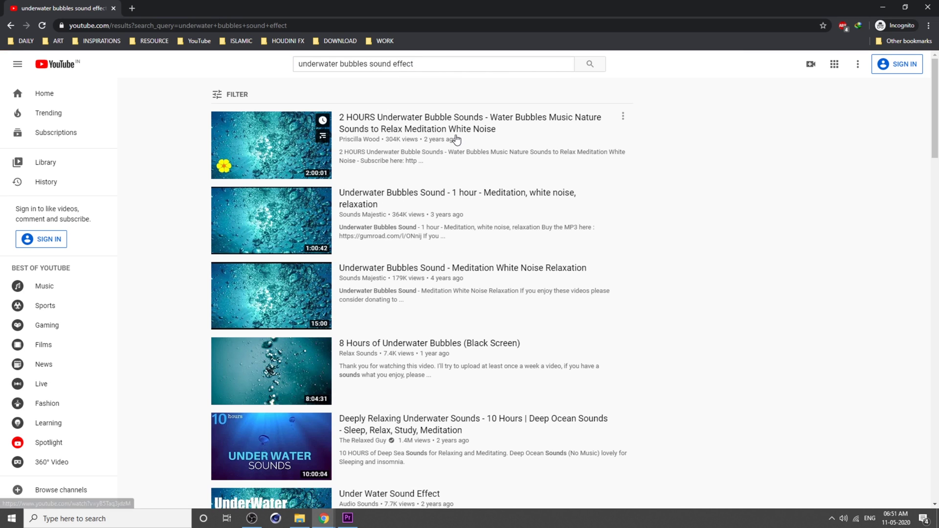
Copy the video URL of the Bubbles and Underwater result
{"action": "scroll", "coordinate": [832, 230], "scroll_direction": "down", "scroll_amount": 3}
{"action": "scroll", "coordinate": [709, 248], "scroll_direction": "down", "scroll_amount": 3}
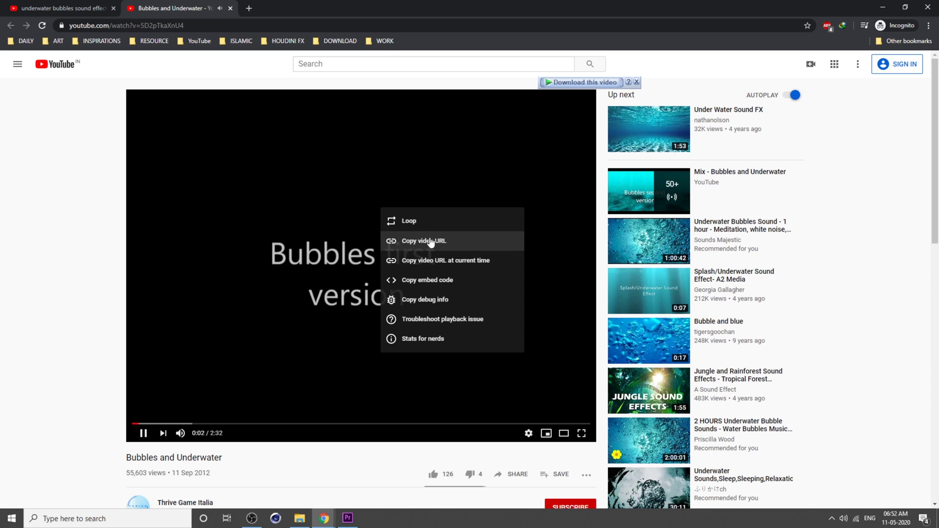
{"action": "left_click", "coordinate": [425, 241]}
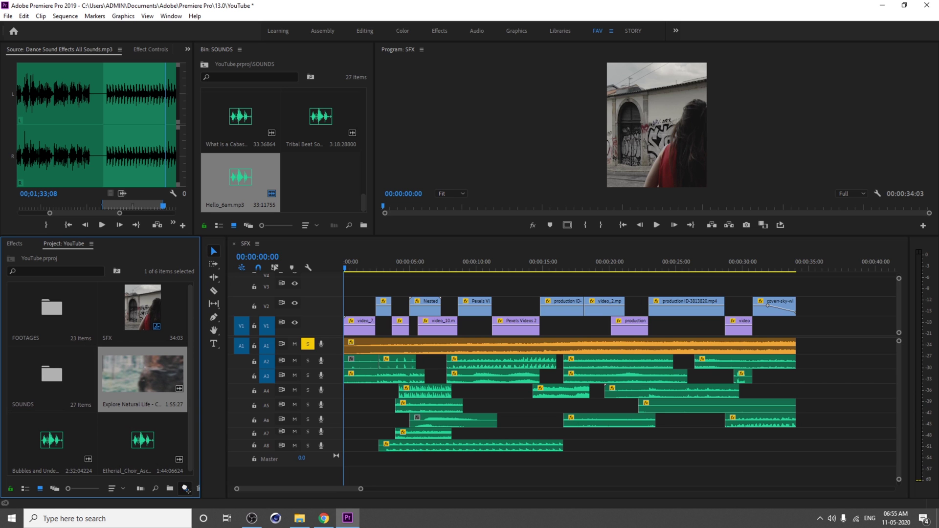
Make a sequence from the Explore Natural Life clip, delete its A1 audio, and remove everything before ~56 s
{"action": "left_click_drag", "start_coordinate": [185, 488], "coordinate": [185, 489]}
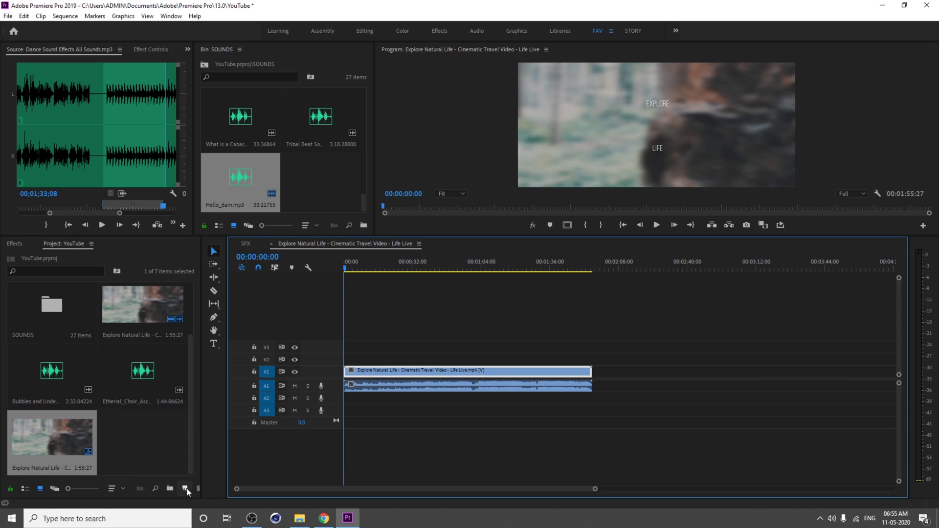
{"action": "left_click", "coordinate": [397, 389]}
{"action": "key", "text": "Delete"}
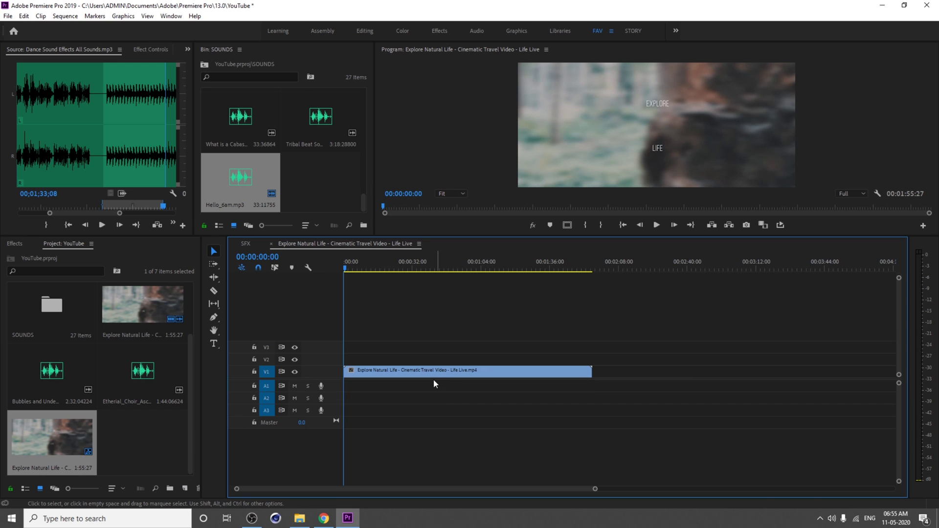
{"action": "left_click_drag", "start_coordinate": [418, 258], "coordinate": [469, 289]}
{"action": "key", "text": "ctrl+k"}
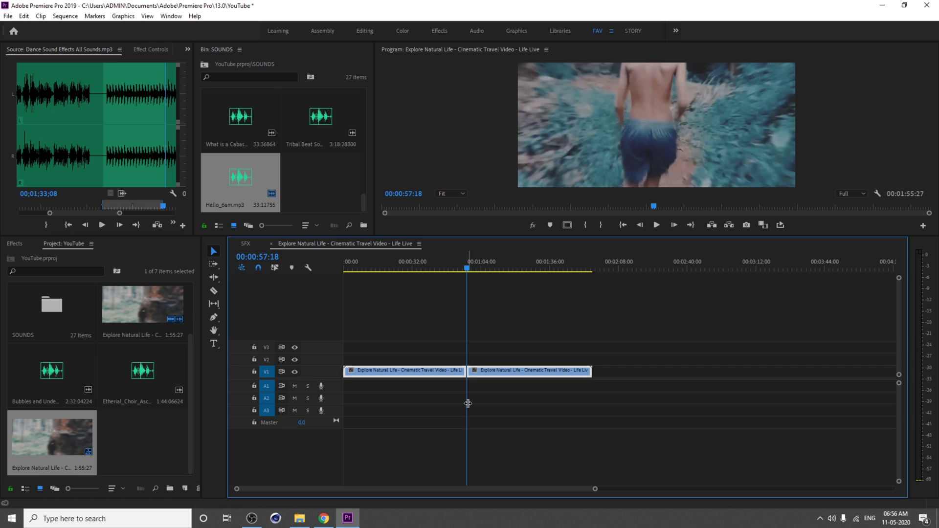
{"action": "key", "text": "Delete"}
{"action": "left_click", "coordinate": [400, 371]}
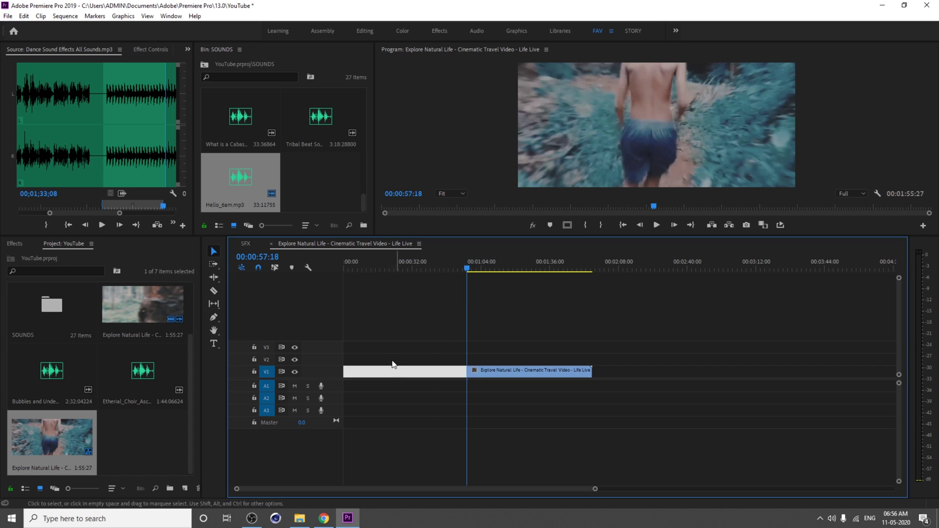
{"action": "key", "text": "Delete"}
{"action": "key", "text": "Home"}
Trim the clip's end at 00:00:05:26 and return to the sequence start
{"action": "key", "text": "="}
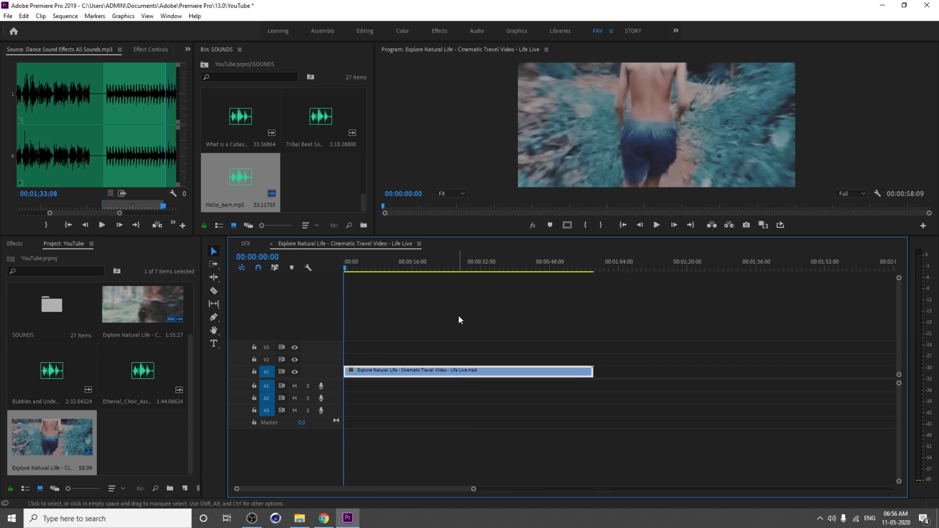
{"action": "key", "text": "space"}
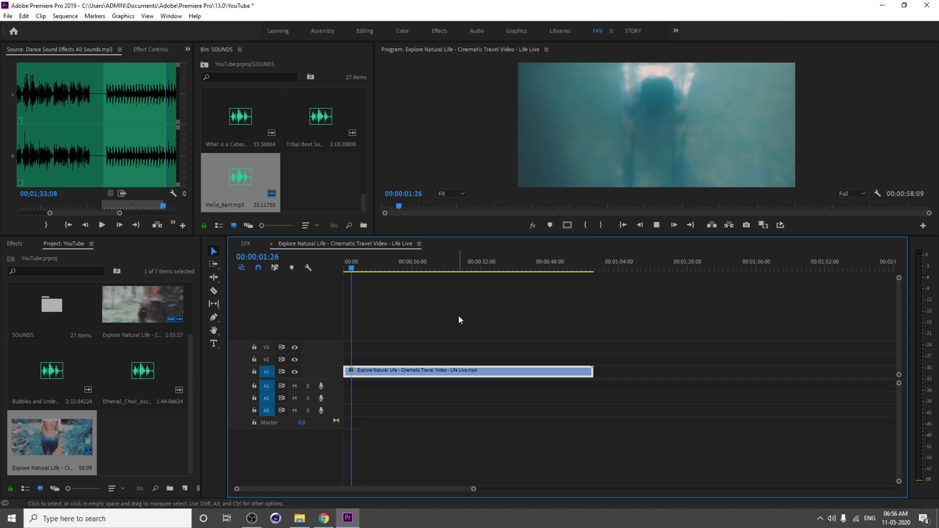
{"action": "left_click", "coordinate": [370, 268]}
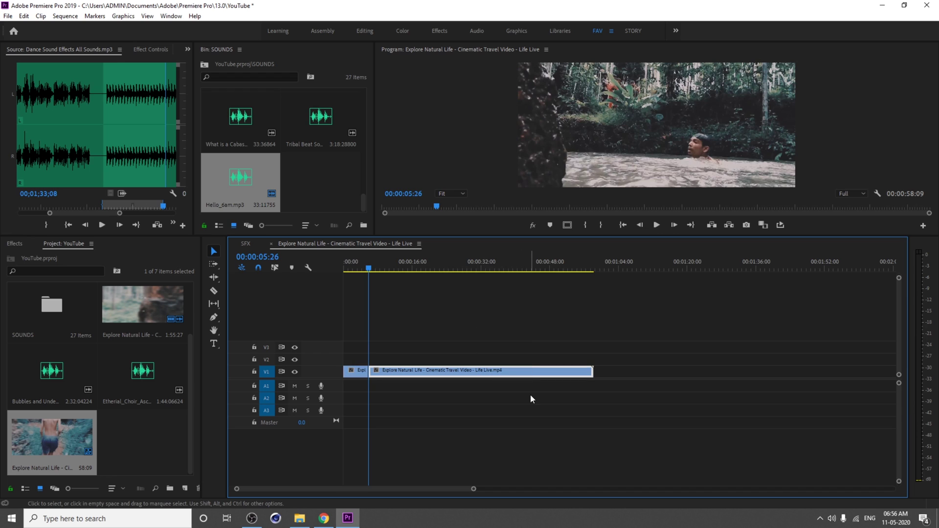
{"action": "key", "text": "w"}
{"action": "key", "text": "="}
{"action": "key", "text": "="}
{"action": "key", "text": "="}
{"action": "key", "text": "="}
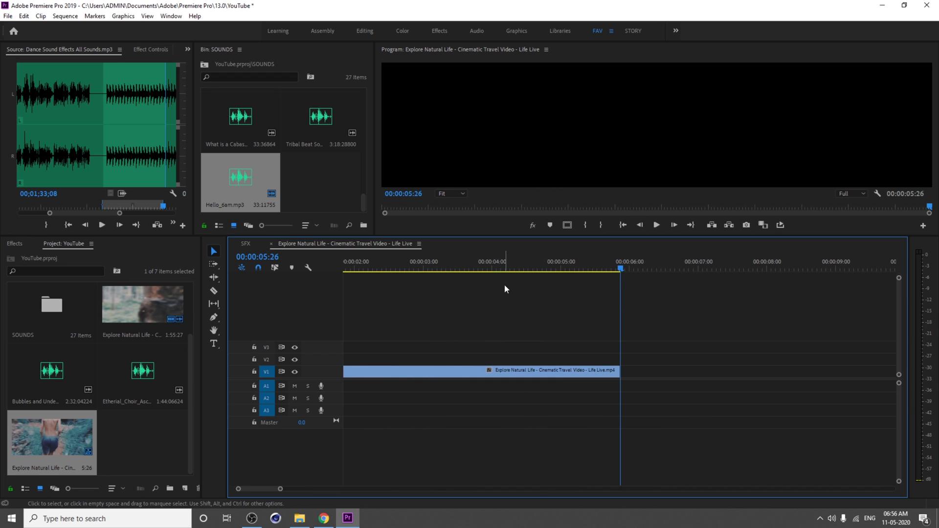
{"action": "key", "text": "Home"}
{"action": "key", "text": "="}
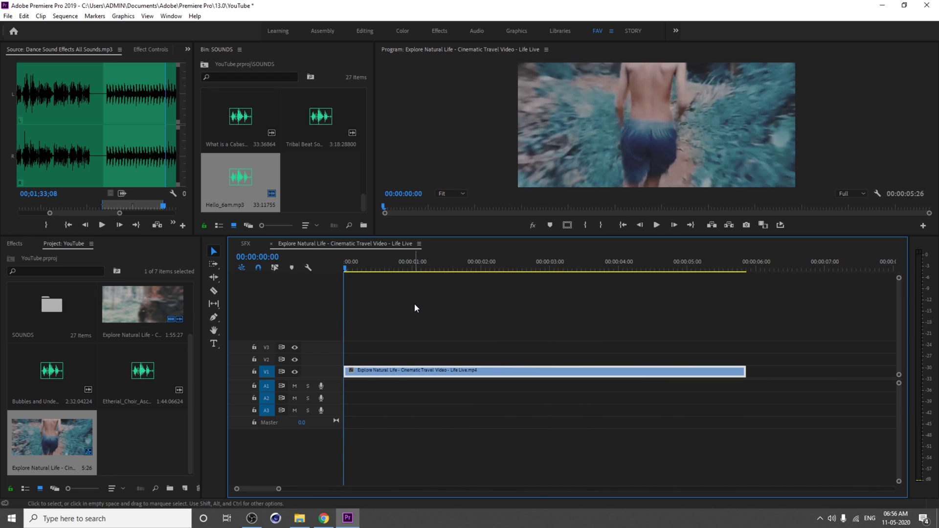
{"action": "left_click", "coordinate": [430, 311]}
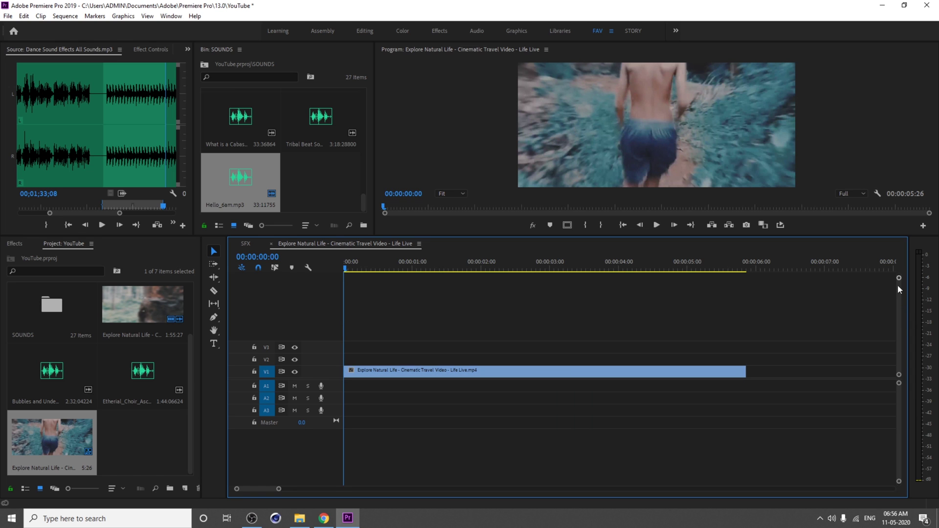
Mark a section of the Etherial_Choir_Ascends music and place it on A1 at the sequence start
{"action": "left_click_drag", "start_coordinate": [711, 237], "coordinate": [690, 318]}
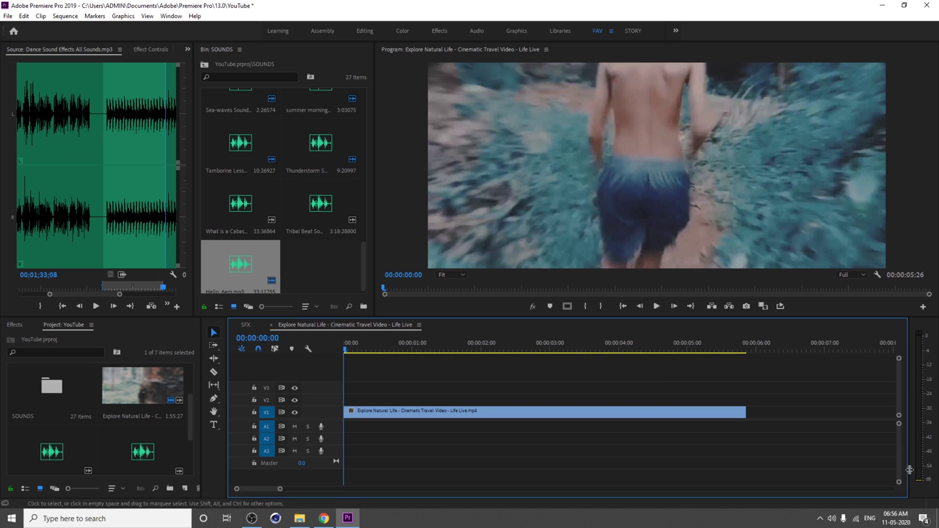
{"action": "left_click_drag", "start_coordinate": [899, 481], "coordinate": [899, 484]}
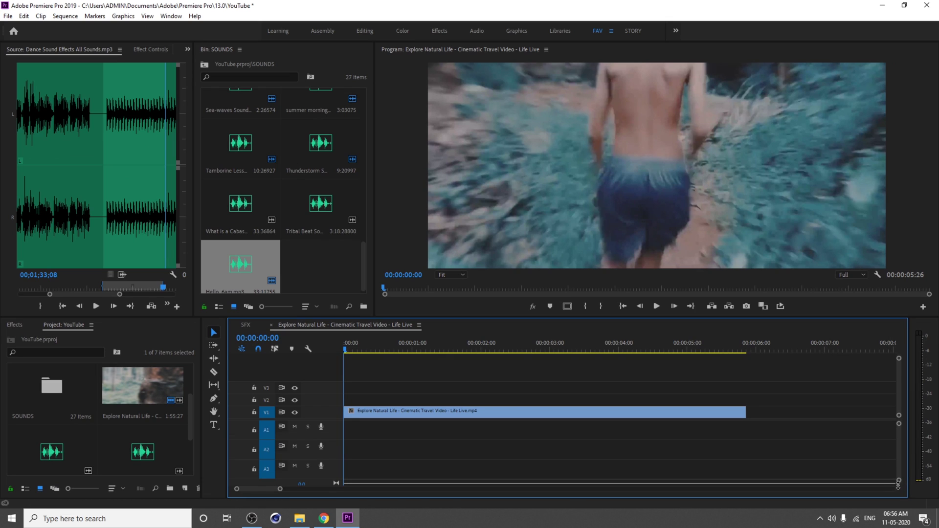
{"action": "scroll", "coordinate": [58, 446], "scroll_direction": "down", "scroll_amount": 2}
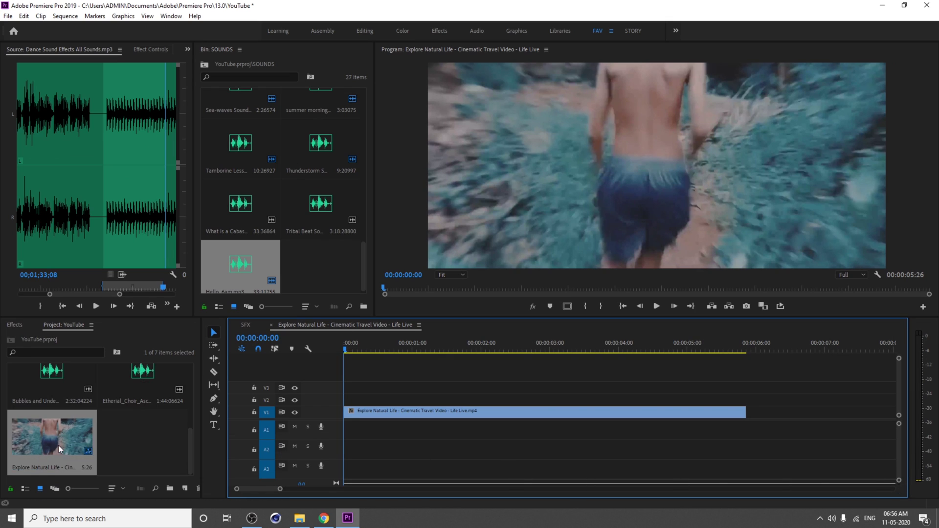
{"action": "left_click", "coordinate": [123, 383]}
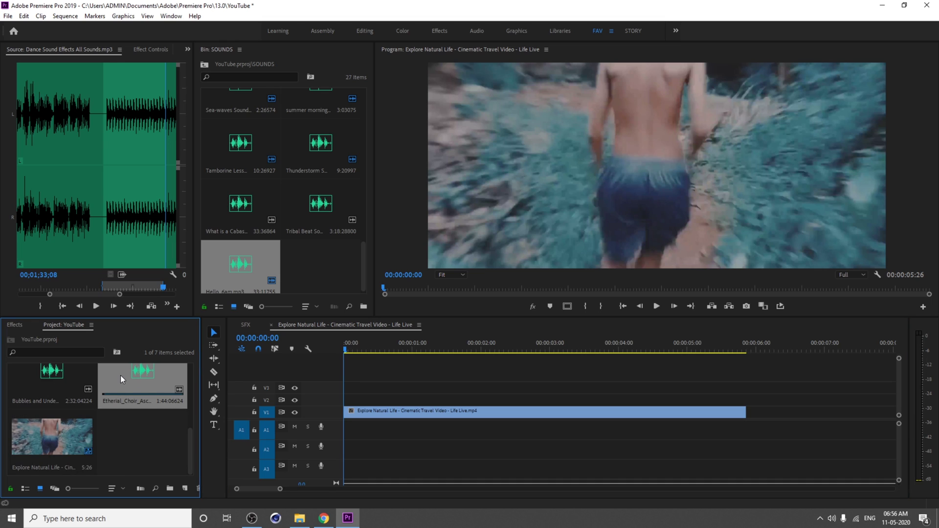
{"action": "double_click", "coordinate": [120, 375]}
{"action": "mouse_move", "coordinate": [58, 289]}
{"action": "left_mouse_down"}
{"action": "mouse_move", "coordinate": [95, 287]}
{"action": "mouse_move", "coordinate": [82, 289]}
{"action": "left_mouse_up"}
{"action": "key", "text": "o"}
{"action": "key", "text": "i"}
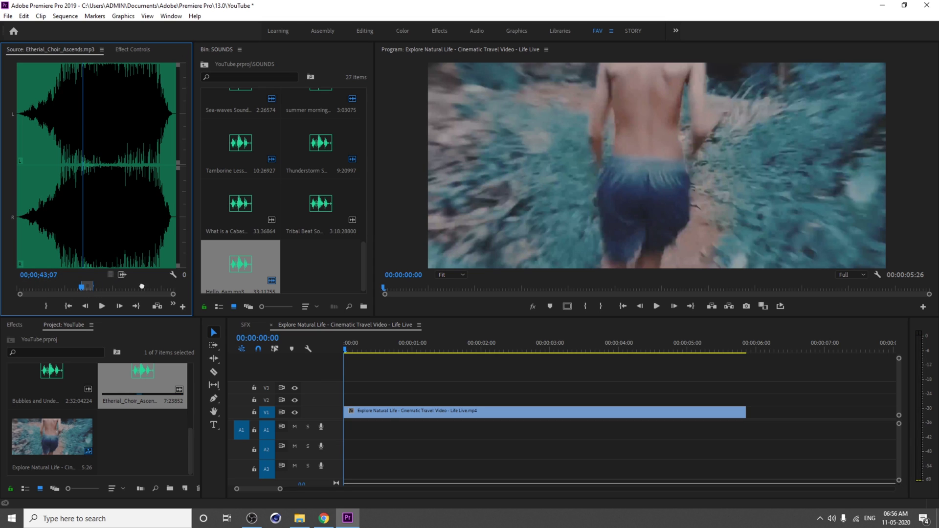
{"action": "left_click_drag", "start_coordinate": [142, 286], "coordinate": [345, 433]}
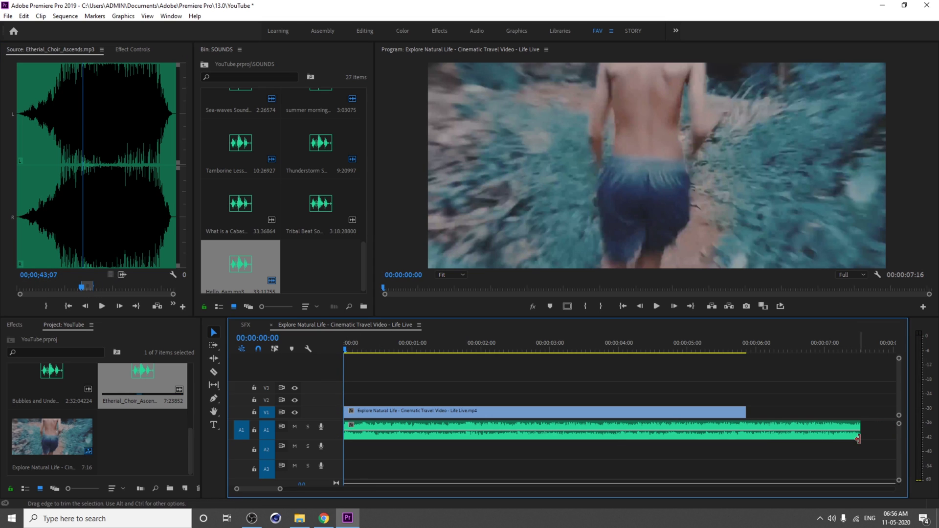
Shorten the music's end, then extend both clips' ends to about 7:14 and preview
{"action": "left_click_drag", "start_coordinate": [857, 439], "coordinate": [746, 443]}
{"action": "key", "text": "space"}
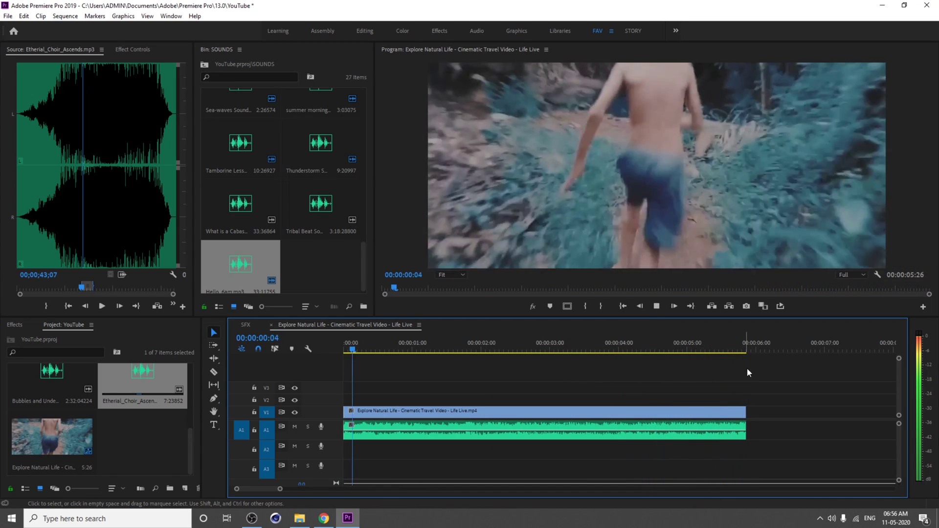
{"action": "left_click_drag", "start_coordinate": [778, 404], "coordinate": [856, 425]}
{"action": "left_click", "coordinate": [723, 348]}
{"action": "key", "text": "space"}
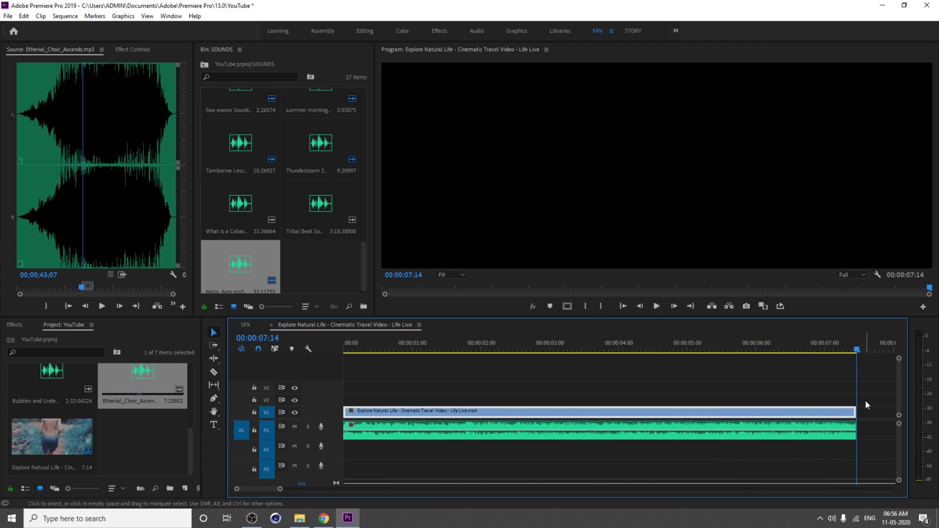
Extend the A1 music clip to the video's 8:11 end and fit the timeline to the sequence
{"action": "left_click", "coordinate": [850, 424]}
{"action": "left_click_drag", "start_coordinate": [888, 414], "coordinate": [836, 411]}
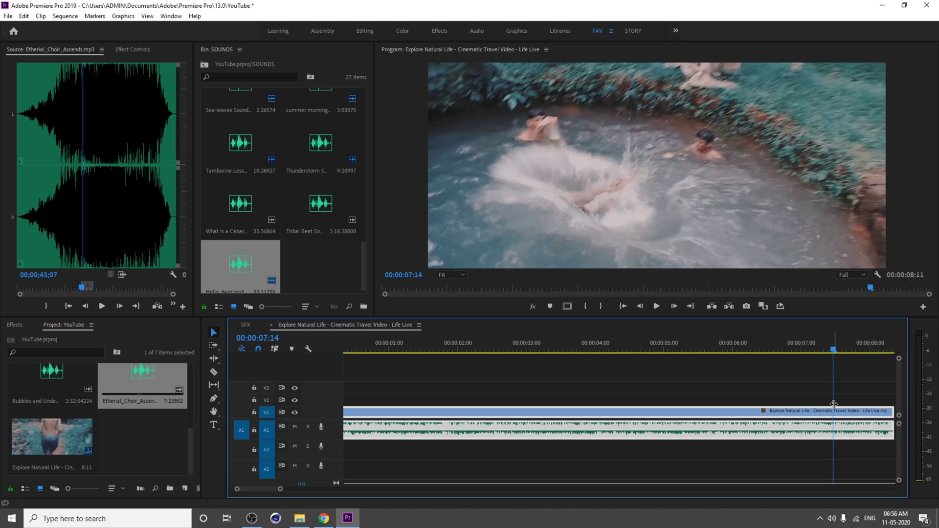
{"action": "key", "text": "backslash"}
{"action": "left_click", "coordinate": [625, 390]}
{"action": "key", "text": "Home"}
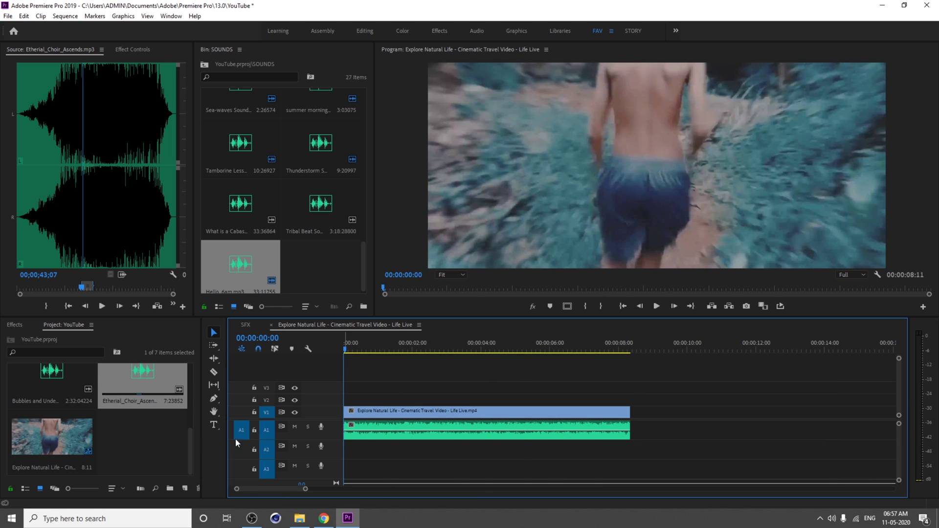
Show the Effects panel with the A1 music clip selected
{"action": "left_click", "coordinate": [152, 450]}
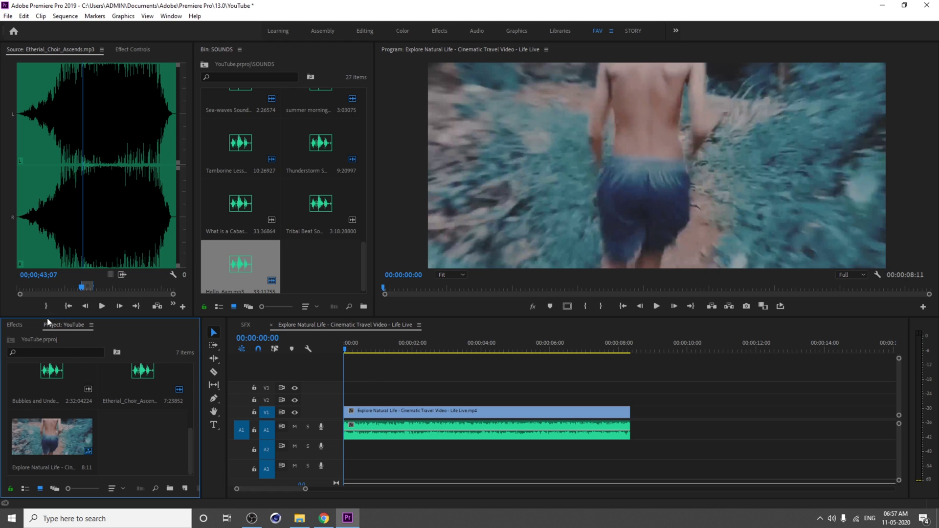
{"action": "left_click", "coordinate": [15, 325]}
{"action": "left_click", "coordinate": [434, 436]}
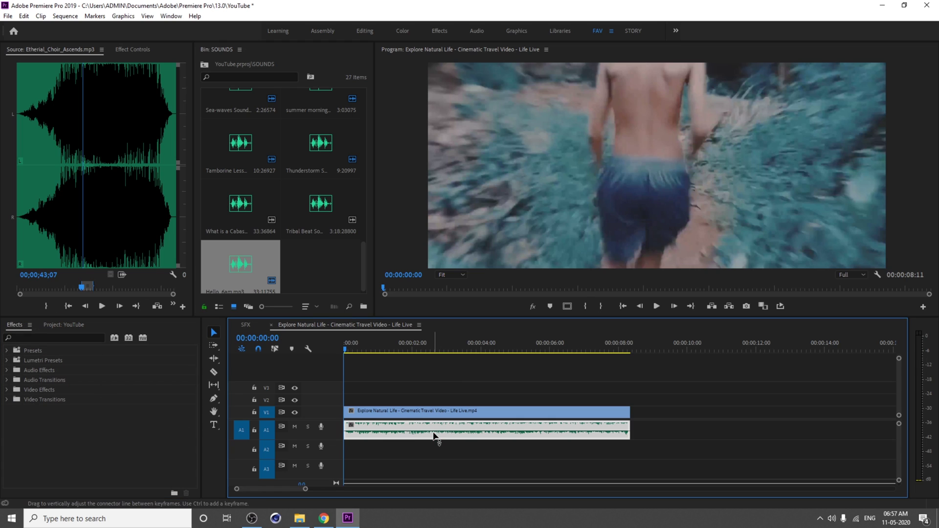
{"action": "left_click", "coordinate": [55, 391]}
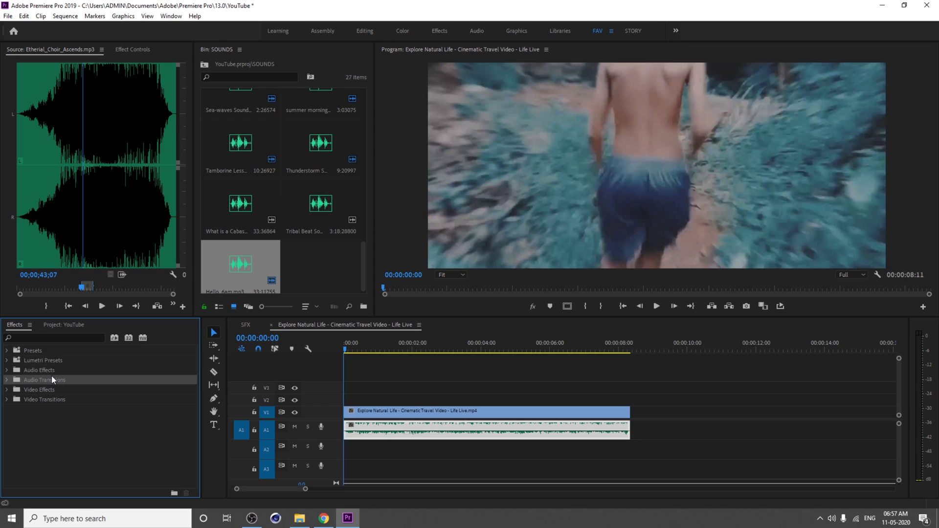
Expand Audio Effects and select Parametric Equalizer
{"action": "double_click", "coordinate": [53, 373]}
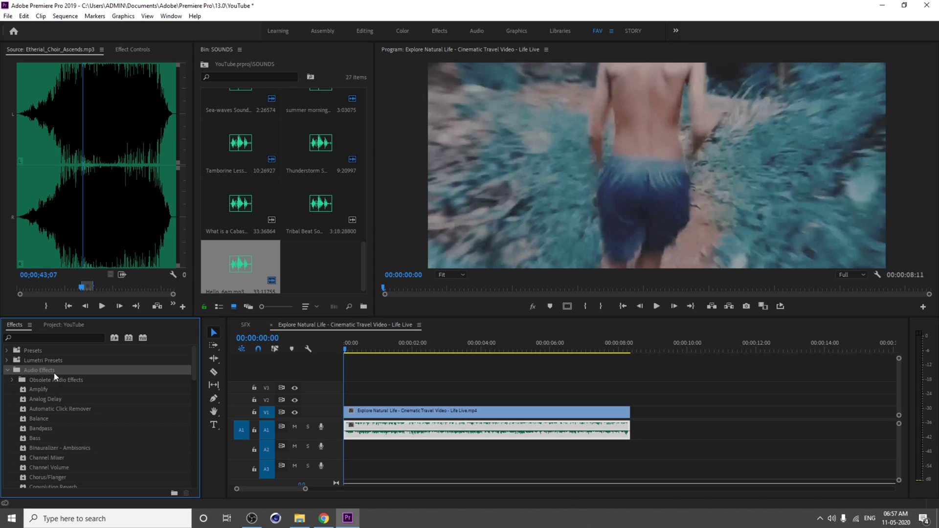
{"action": "scroll", "coordinate": [58, 374], "scroll_direction": "down", "scroll_amount": 2}
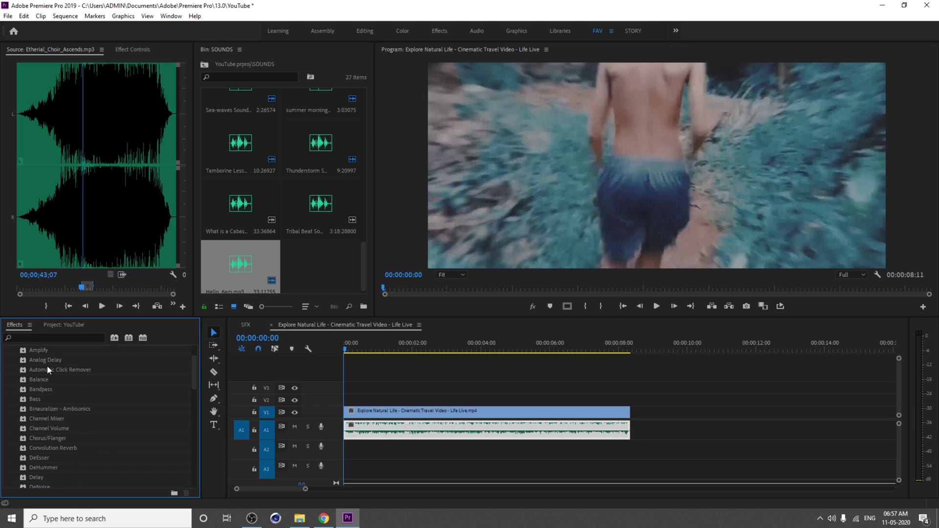
{"action": "scroll", "coordinate": [47, 366], "scroll_direction": "up", "scroll_amount": 2}
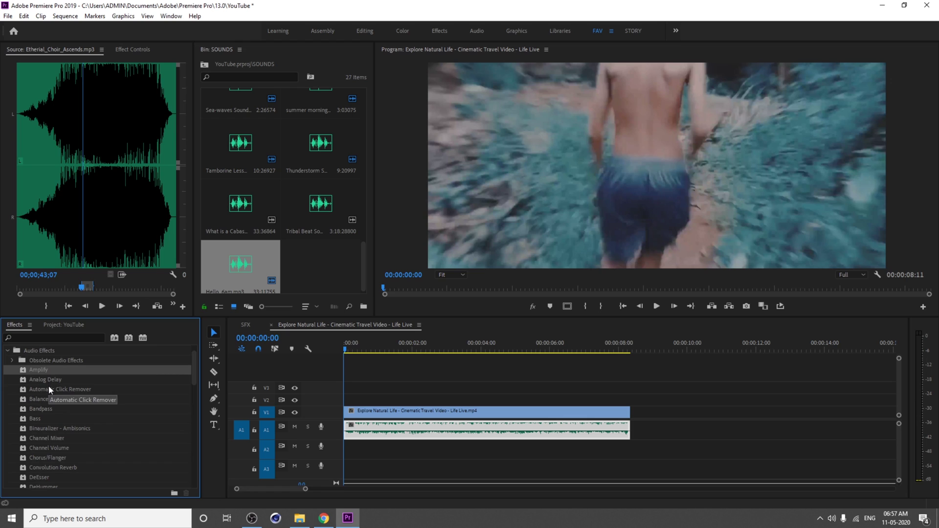
{"action": "scroll", "coordinate": [49, 386], "scroll_direction": "down", "scroll_amount": 1}
{"action": "scroll", "coordinate": [66, 427], "scroll_direction": "down", "scroll_amount": 2}
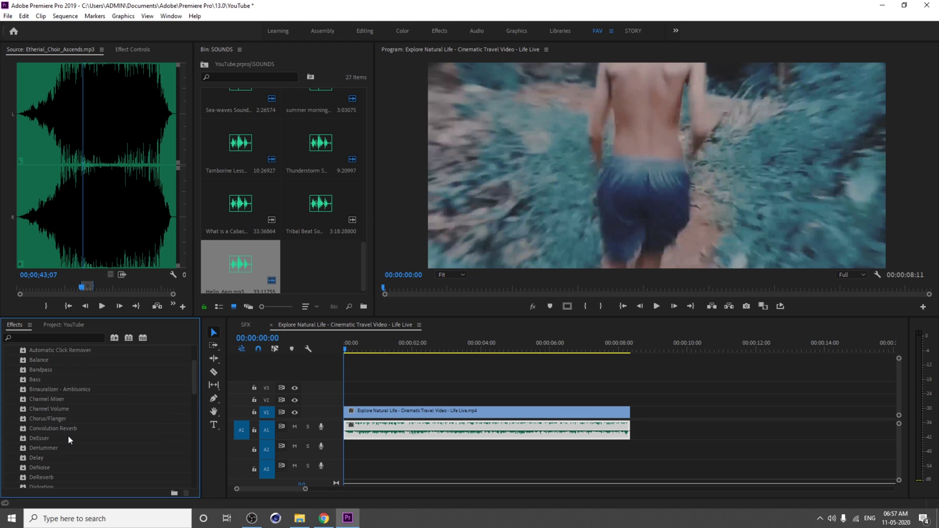
{"action": "scroll", "coordinate": [61, 431], "scroll_direction": "down", "scroll_amount": 3}
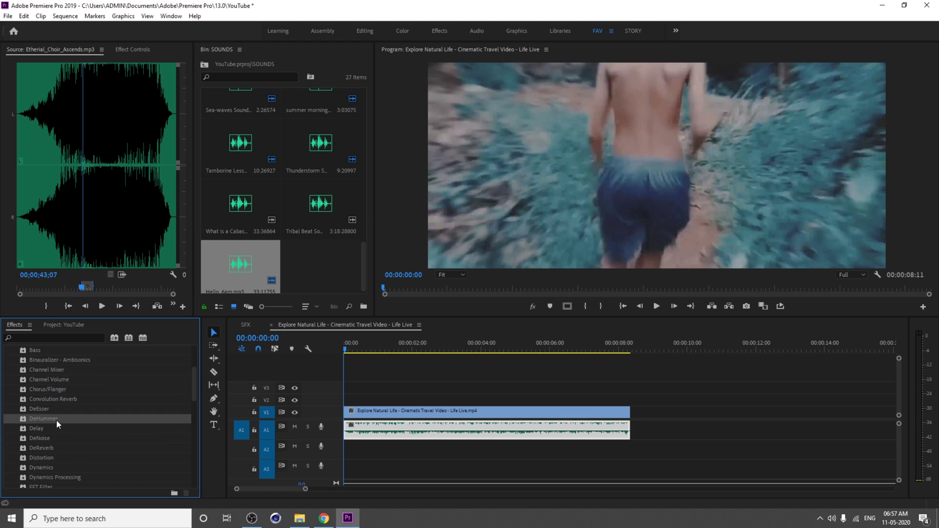
{"action": "scroll", "coordinate": [57, 421], "scroll_direction": "down", "scroll_amount": 3}
{"action": "scroll", "coordinate": [61, 457], "scroll_direction": "down", "scroll_amount": 6}
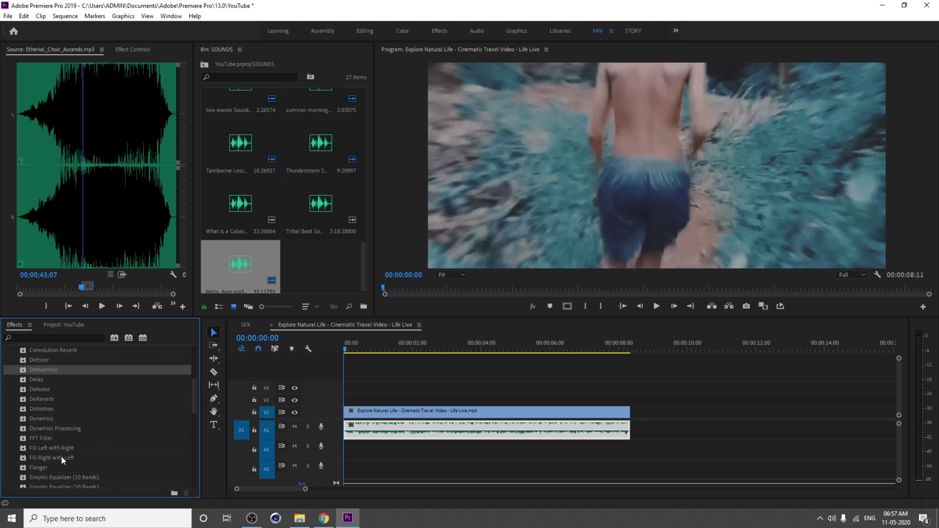
{"action": "scroll", "coordinate": [66, 457], "scroll_direction": "down", "scroll_amount": 7}
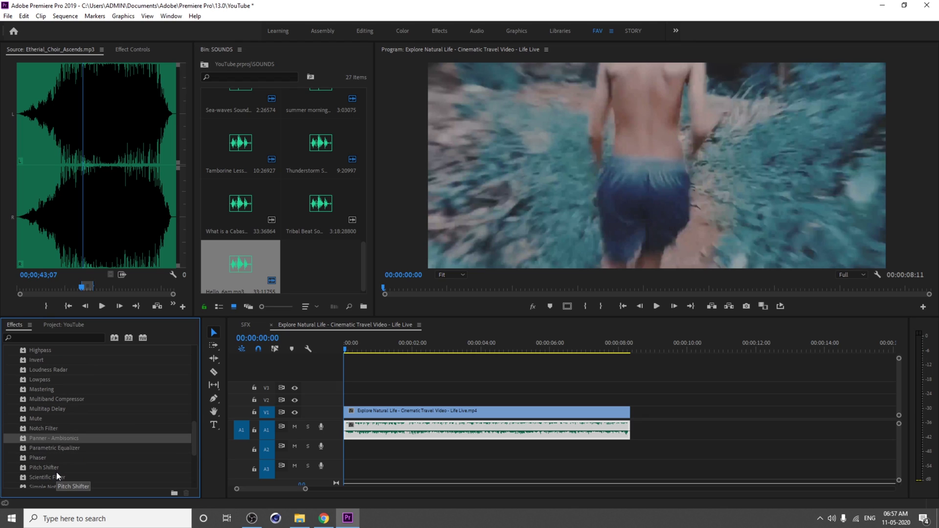
{"action": "left_click", "coordinate": [60, 449]}
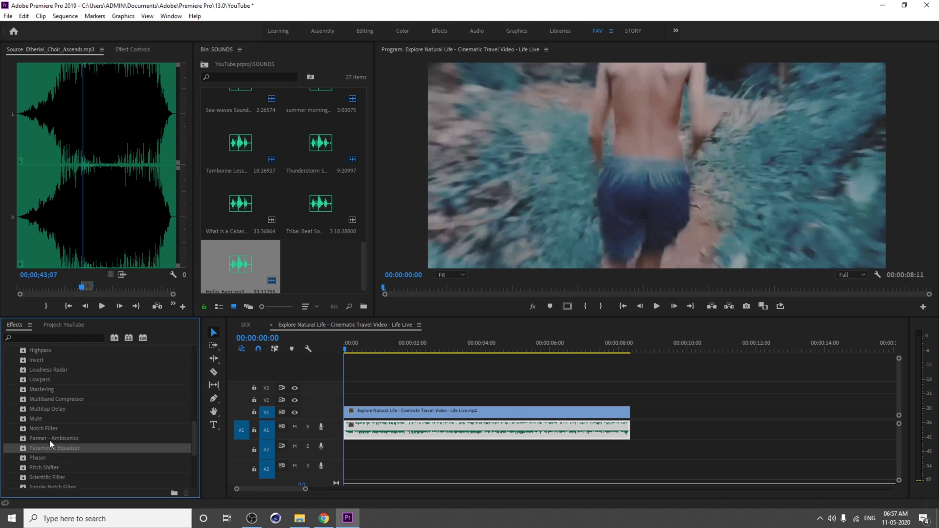
Apply Parametric Equalizer to the Etherial_Choir_Ascends clip, show Effect Controls, and close the SOUNDS bin
{"action": "left_click_drag", "start_coordinate": [73, 447], "coordinate": [407, 437]}
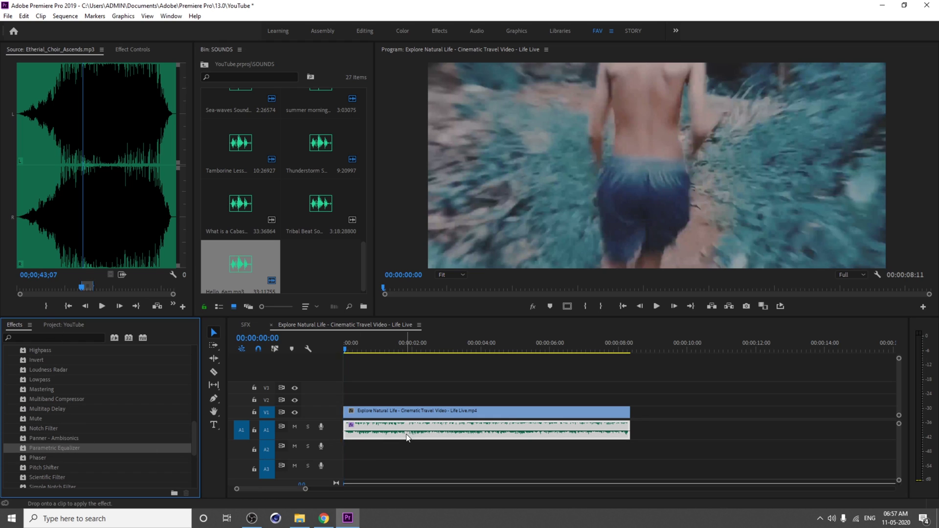
{"action": "left_click", "coordinate": [136, 50]}
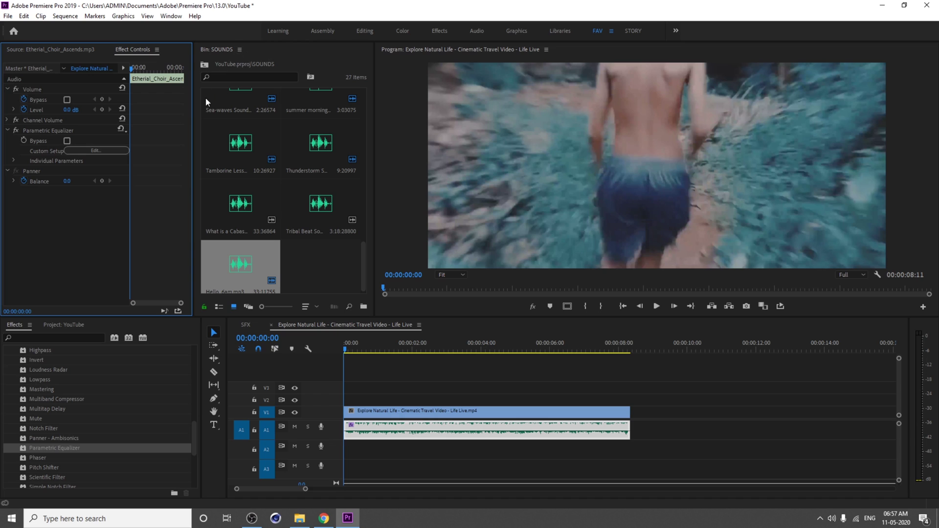
{"action": "left_click", "coordinate": [240, 50]}
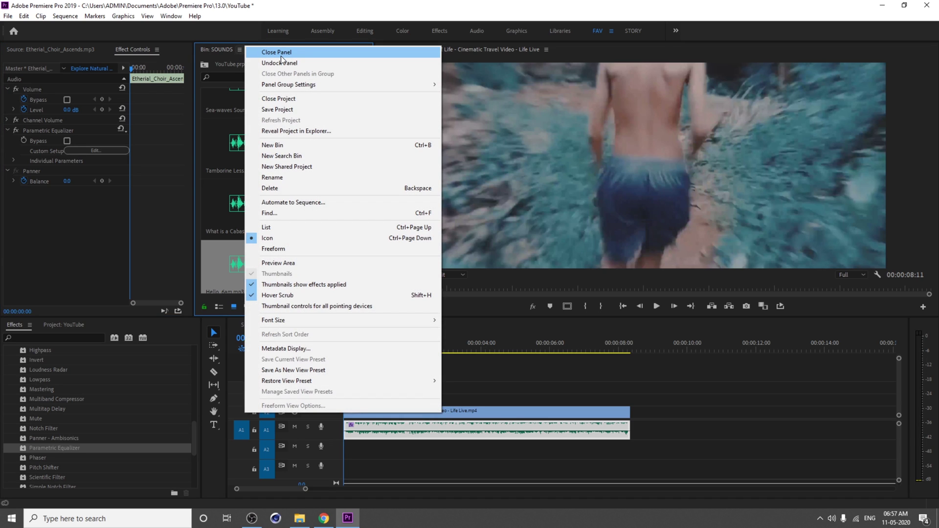
{"action": "left_click", "coordinate": [282, 52]}
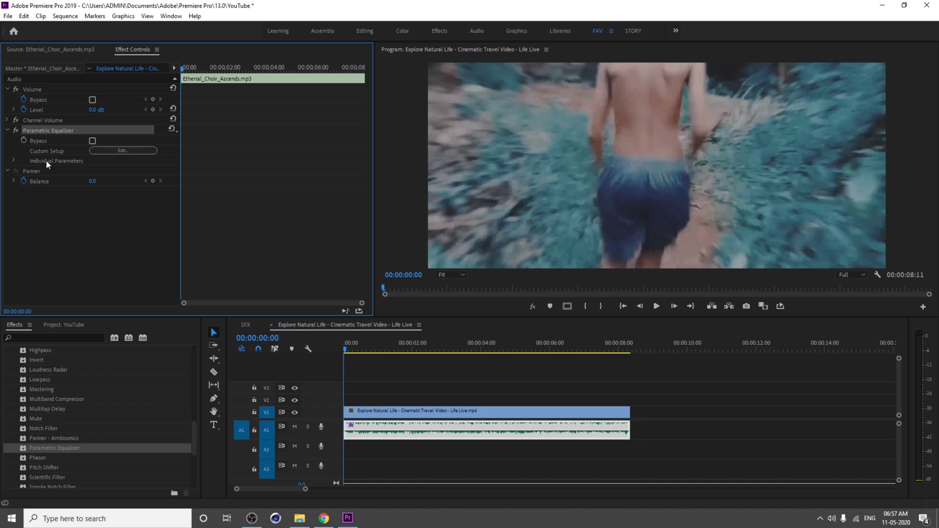
Open the Parametric Equalizer's Clip Fx Editor via Edit... under Custom Setup in Effect Controls
{"action": "left_click", "coordinate": [13, 160]}
{"action": "scroll", "coordinate": [98, 210], "scroll_direction": "down", "scroll_amount": 3}
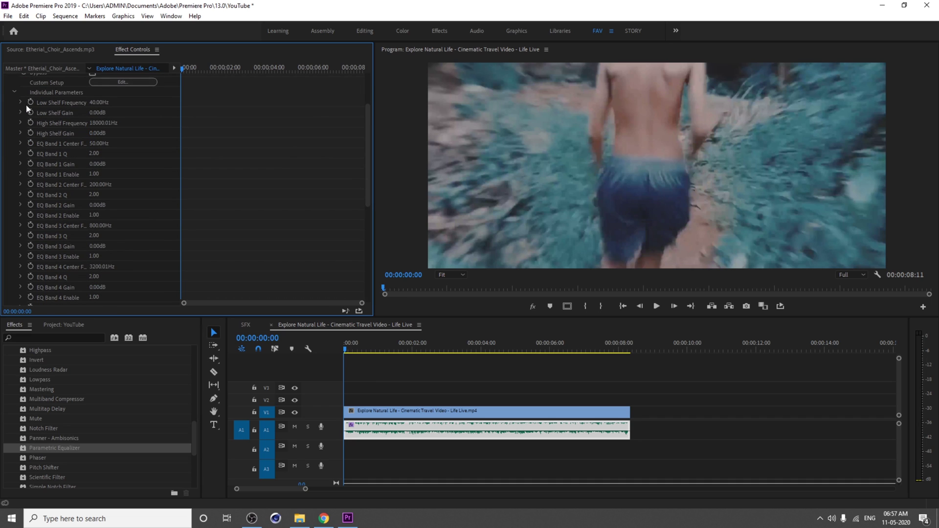
{"action": "scroll", "coordinate": [45, 253], "scroll_direction": "up", "scroll_amount": 3}
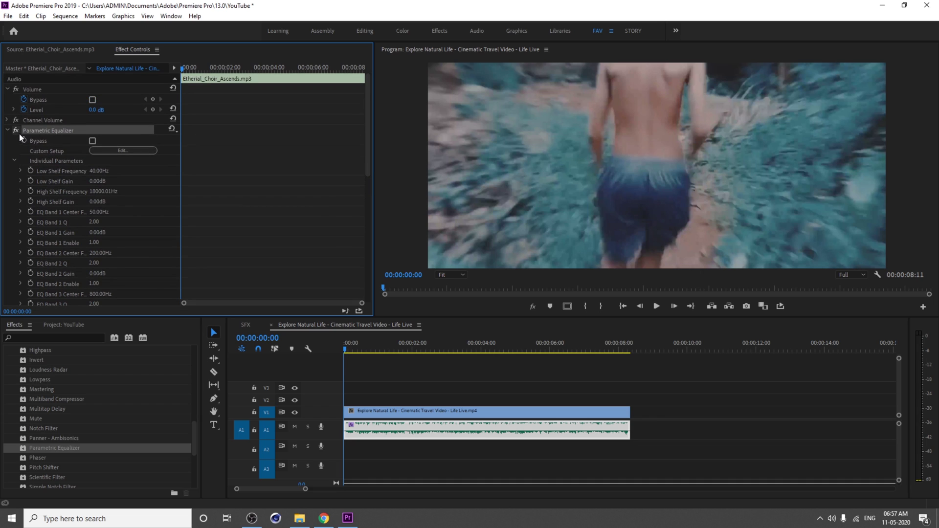
{"action": "left_click", "coordinate": [15, 161]}
{"action": "left_click", "coordinate": [120, 151]}
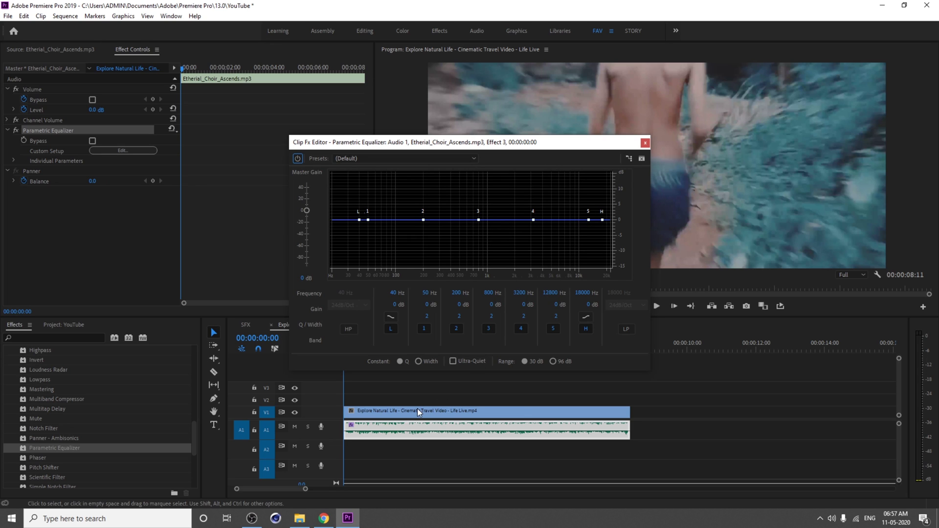
At the underwater shot, cut the music's highs to -15 dB with the shelf pulled down to 818 Hz
{"action": "left_click_drag", "start_coordinate": [423, 145], "coordinate": [409, 91]}
{"action": "left_click", "coordinate": [354, 342]}
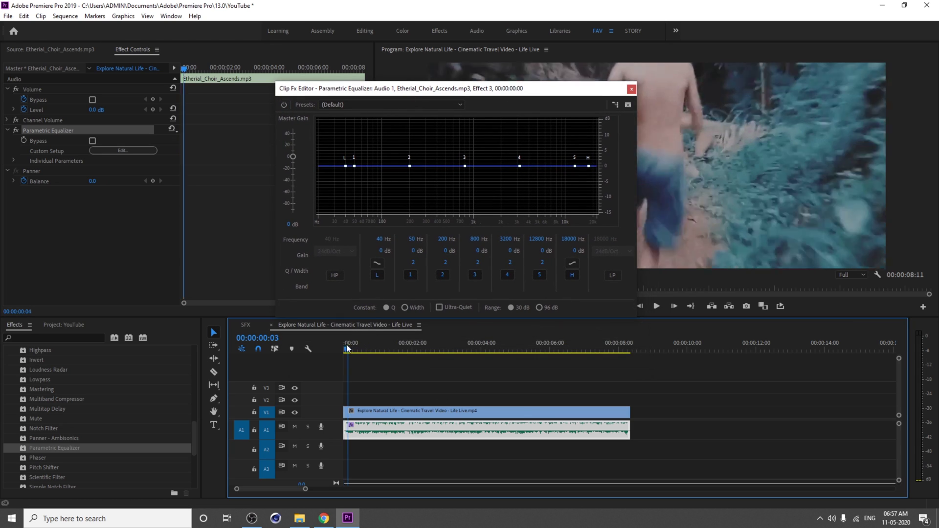
{"action": "key", "text": "space"}
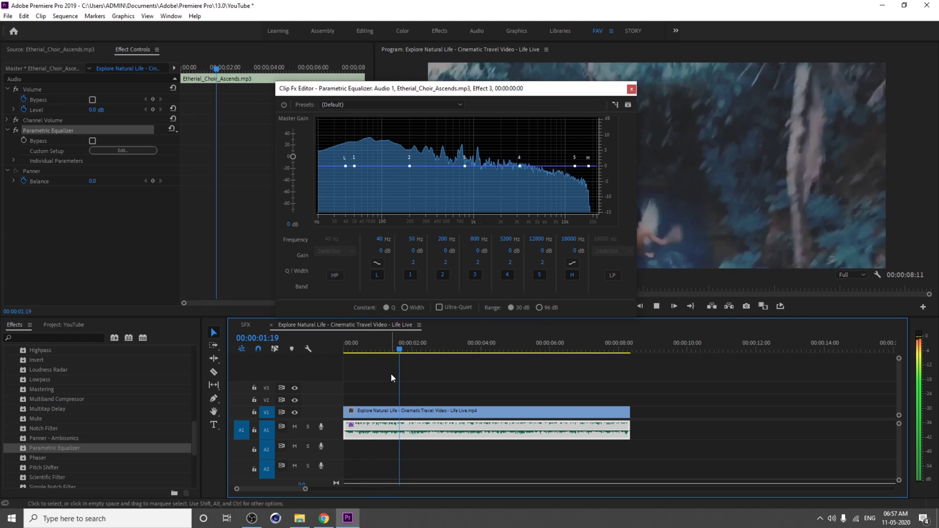
{"action": "key", "text": "space"}
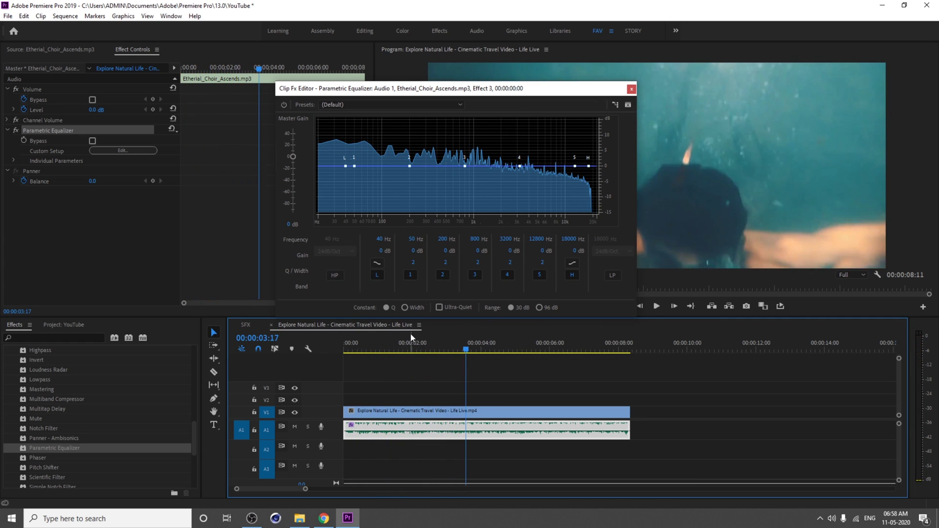
{"action": "left_click_drag", "start_coordinate": [588, 166], "coordinate": [467, 265]}
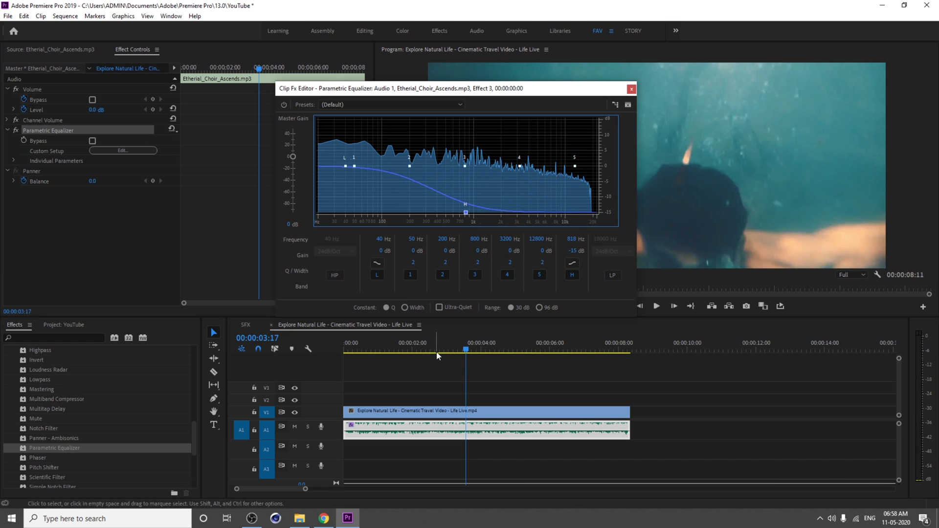
{"action": "left_click", "coordinate": [331, 353]}
Preview the muffled music, then try a band 1 dip near 47 Hz and ease it back
{"action": "key", "text": "Home"}
{"action": "key", "text": "space"}
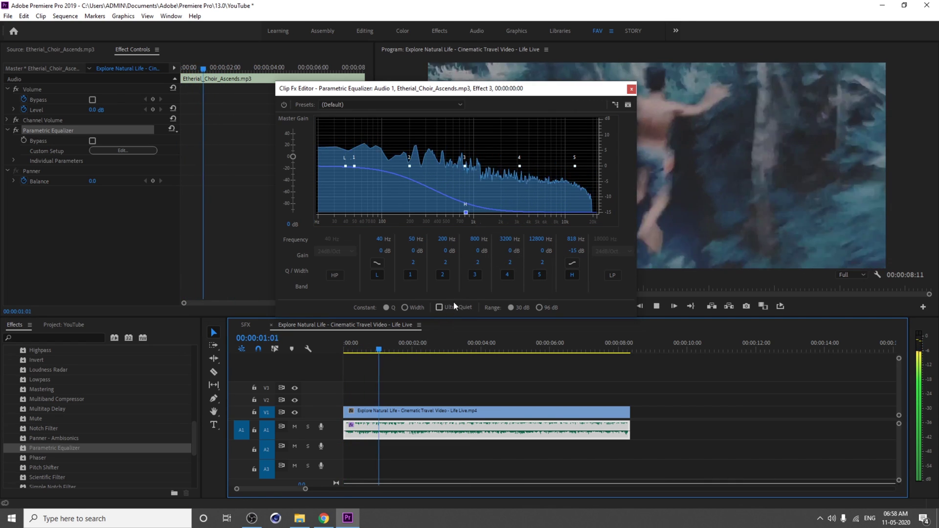
{"action": "key", "text": "space"}
{"action": "key", "text": "space"}
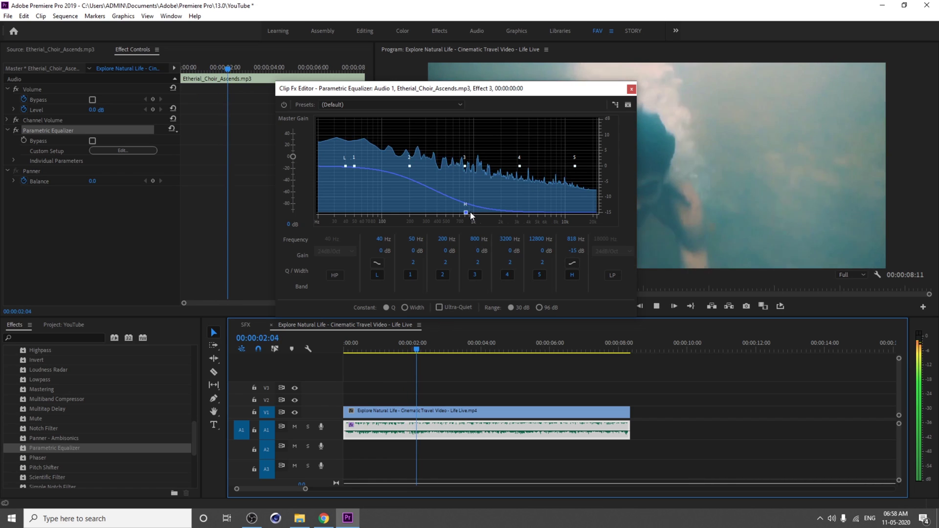
{"action": "key", "text": "space"}
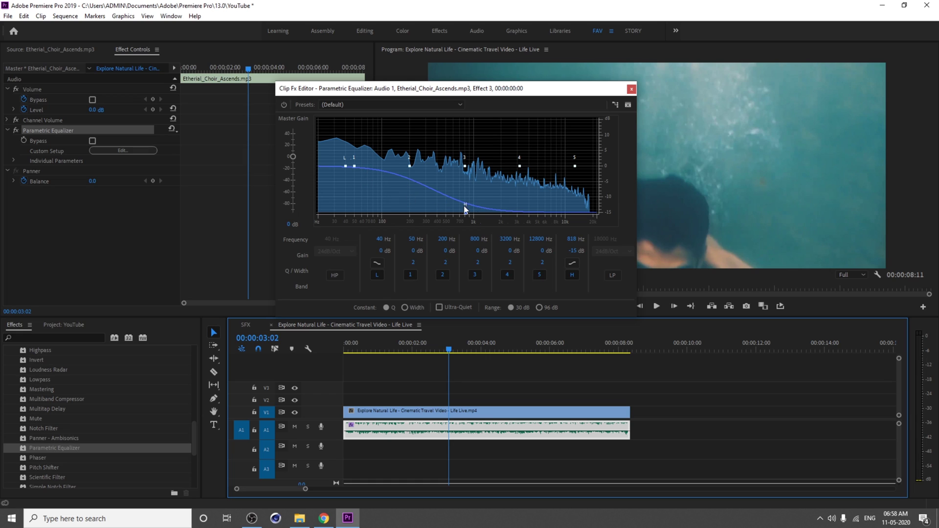
{"action": "left_click_drag", "start_coordinate": [353, 166], "coordinate": [349, 191]}
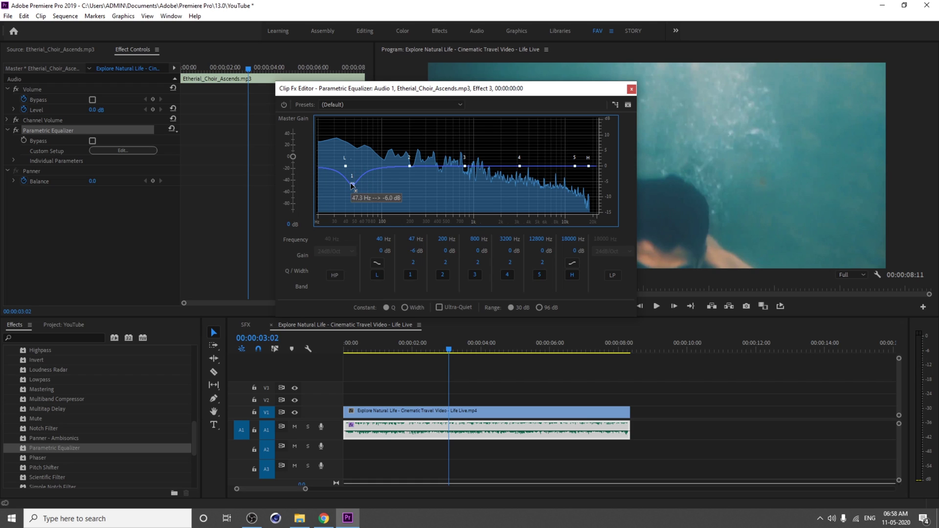
{"action": "mouse_move", "coordinate": [351, 184]}
{"action": "left_mouse_down"}
{"action": "mouse_move", "coordinate": [366, 171]}
{"action": "mouse_move", "coordinate": [355, 168]}
{"action": "left_mouse_up"}
Set the high shelf to 355 Hz at -15 dB and lower the low shelf to about -11.8 dB
{"action": "left_click", "coordinate": [343, 105]}
{"action": "left_click", "coordinate": [347, 116]}
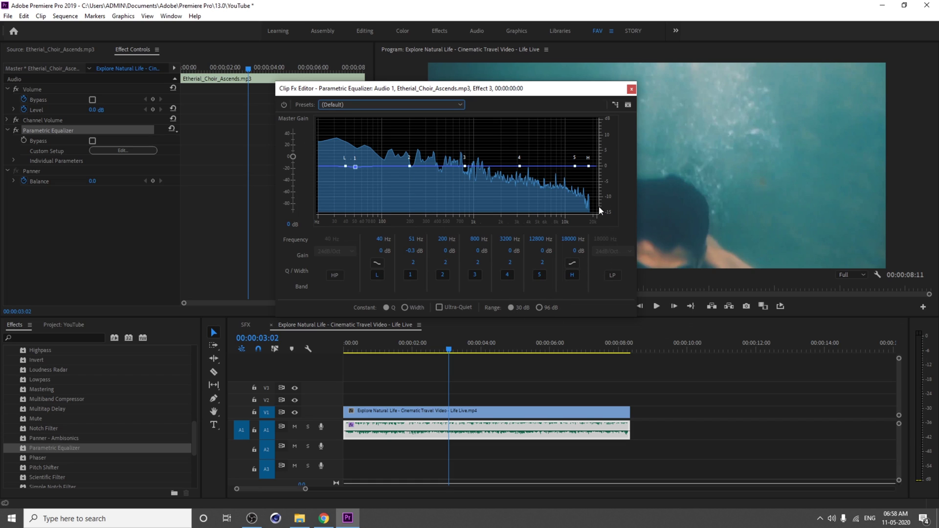
{"action": "left_click_drag", "start_coordinate": [589, 166], "coordinate": [433, 212]}
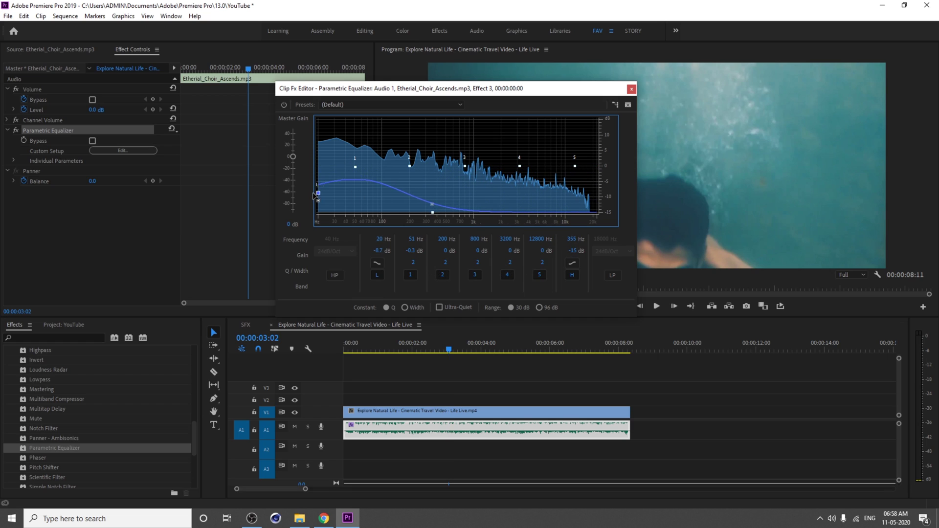
{"action": "left_click_drag", "start_coordinate": [345, 167], "coordinate": [368, 202]}
Play the sequence from the start through the underwater shots to hear the muffled EQ
{"action": "left_click", "coordinate": [356, 349]}
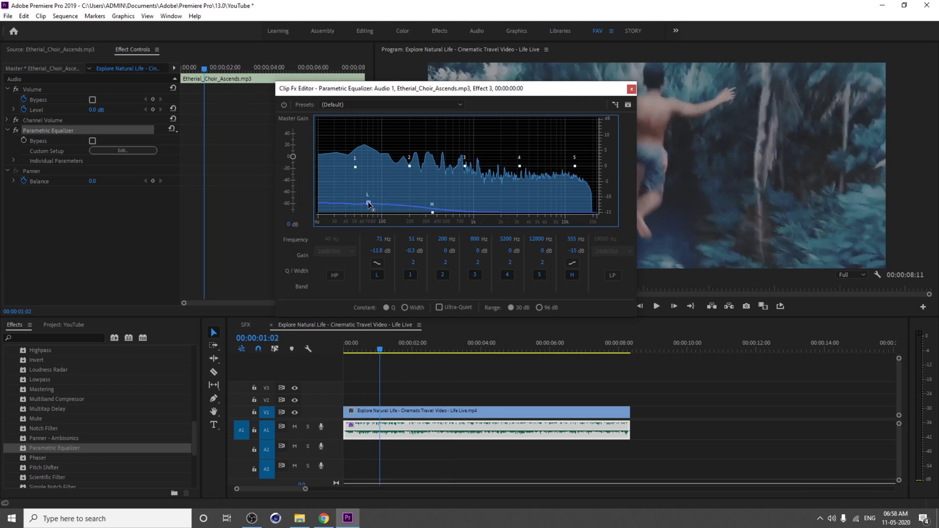
{"action": "mouse_move", "coordinate": [433, 213]}
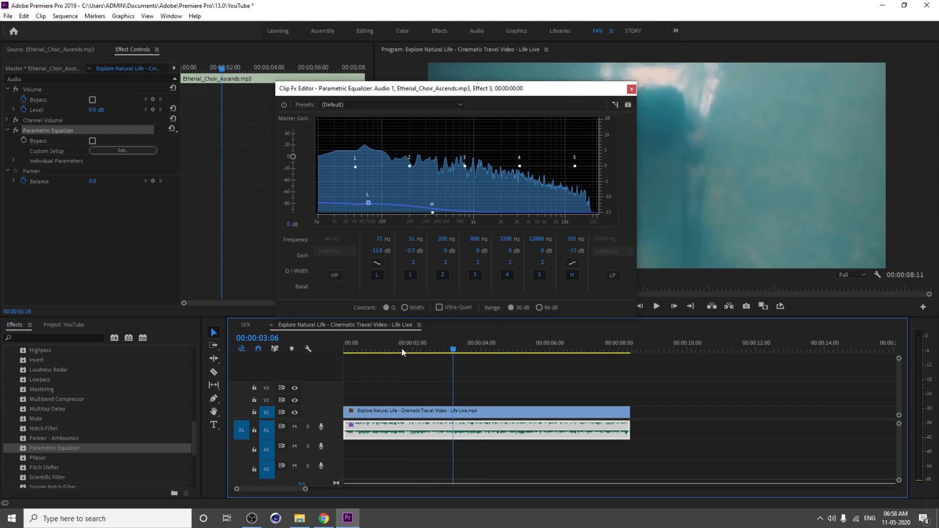
{"action": "left_click", "coordinate": [324, 362]}
{"action": "key", "text": "space"}
{"action": "key", "text": "Home"}
{"action": "key", "text": "space"}
{"action": "left_click", "coordinate": [472, 348]}
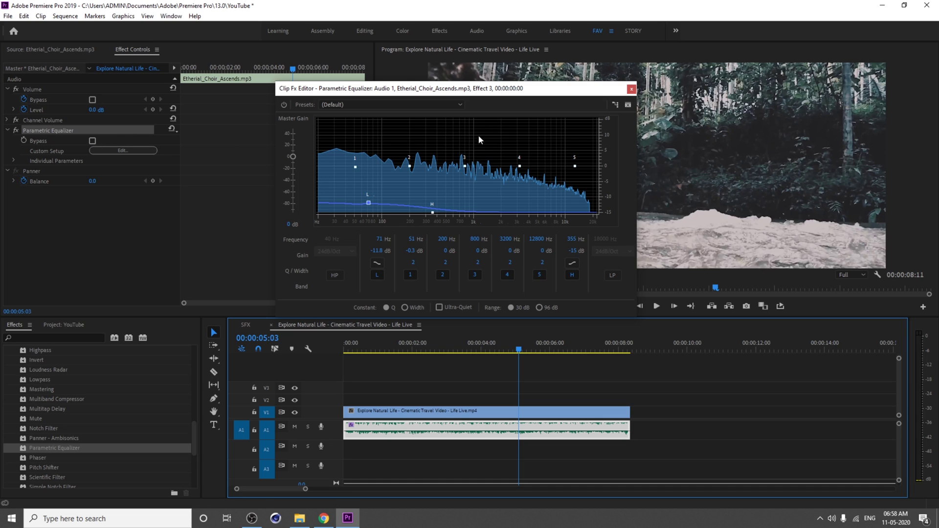
Close the EQ editor and play the music from just after the dive begins
{"action": "left_click", "coordinate": [632, 89]}
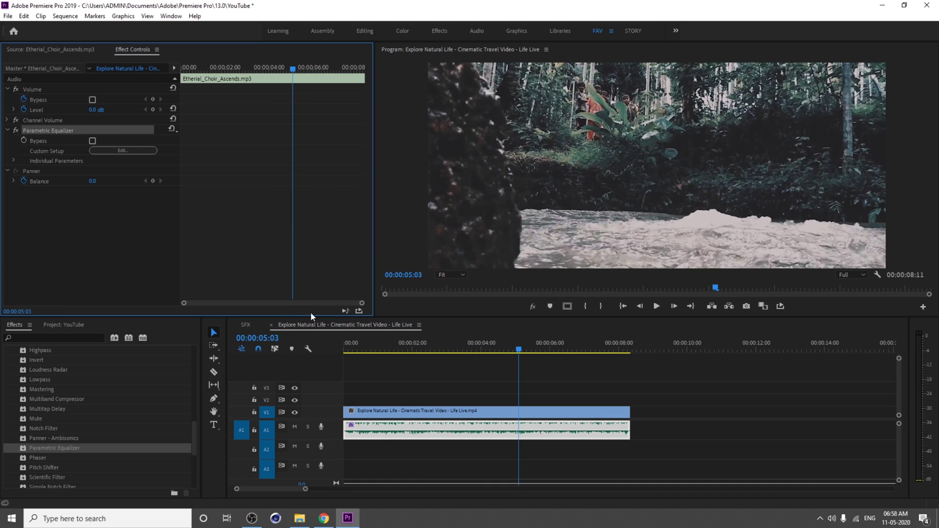
{"action": "left_click", "coordinate": [403, 342]}
{"action": "key", "text": "space"}
{"action": "key", "text": "space"}
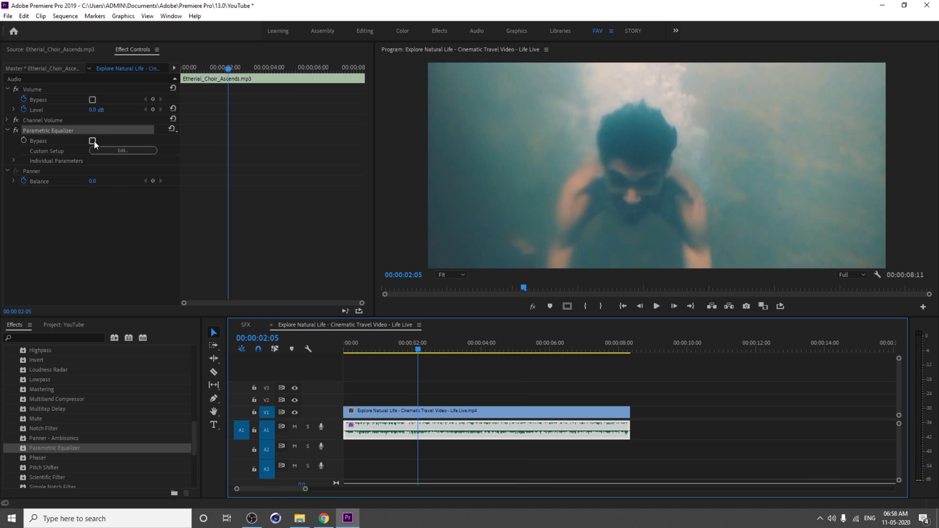
{"action": "left_click", "coordinate": [414, 350]}
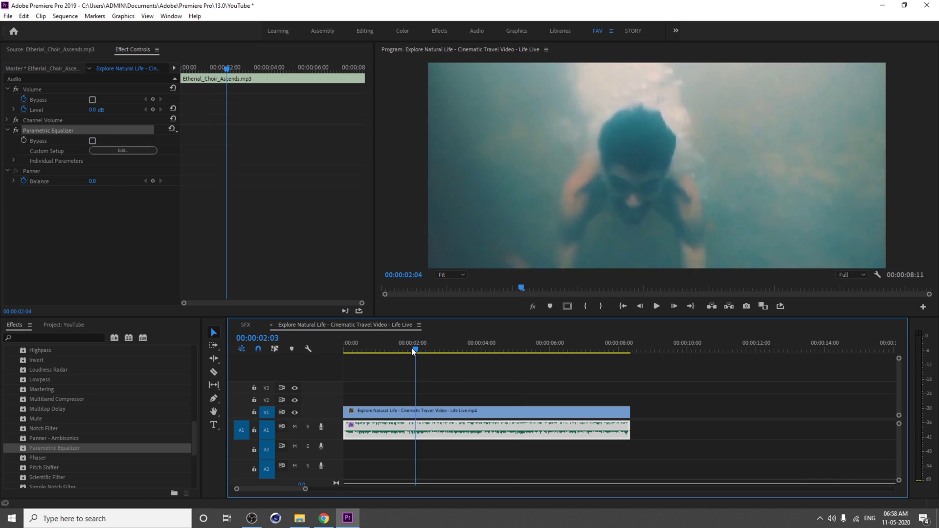
{"action": "key", "text": "space"}
{"action": "key", "text": "space"}
Bypass the Parametric Equalizer and replay from about one second in to hear unfiltered music
{"action": "left_click", "coordinate": [92, 140]}
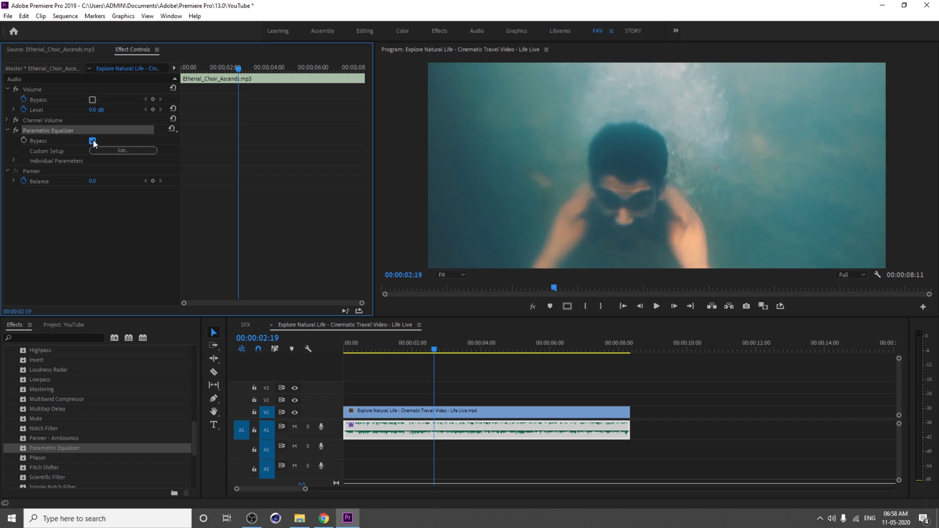
{"action": "left_click", "coordinate": [449, 390]}
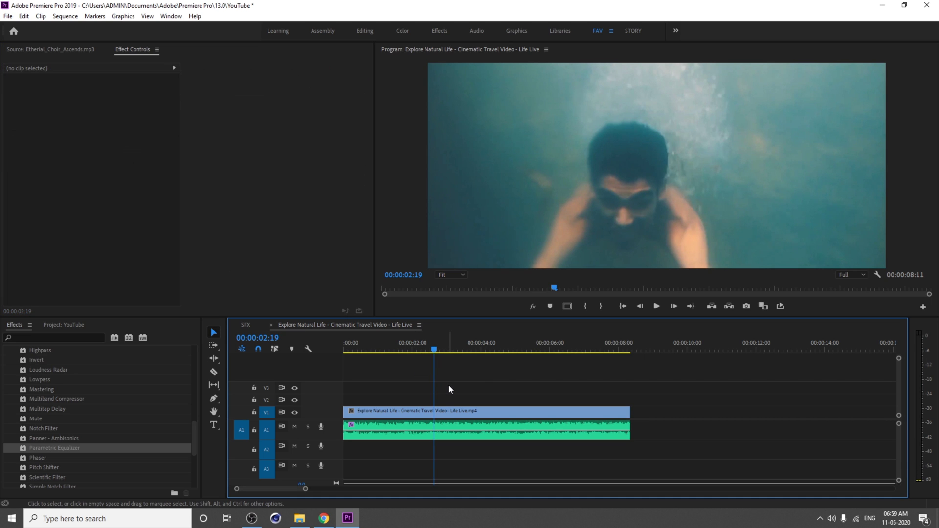
{"action": "left_click", "coordinate": [429, 424]}
{"action": "left_click_drag", "start_coordinate": [426, 344], "coordinate": [380, 345]}
{"action": "key", "text": "space"}
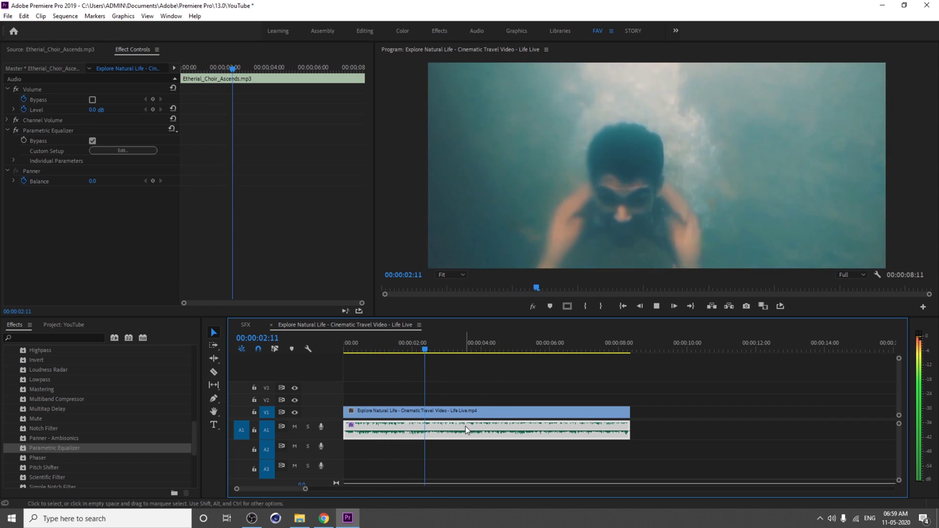
Re-enable the muffling EQ and replay the underwater part for comparison
{"action": "left_click", "coordinate": [92, 141]}
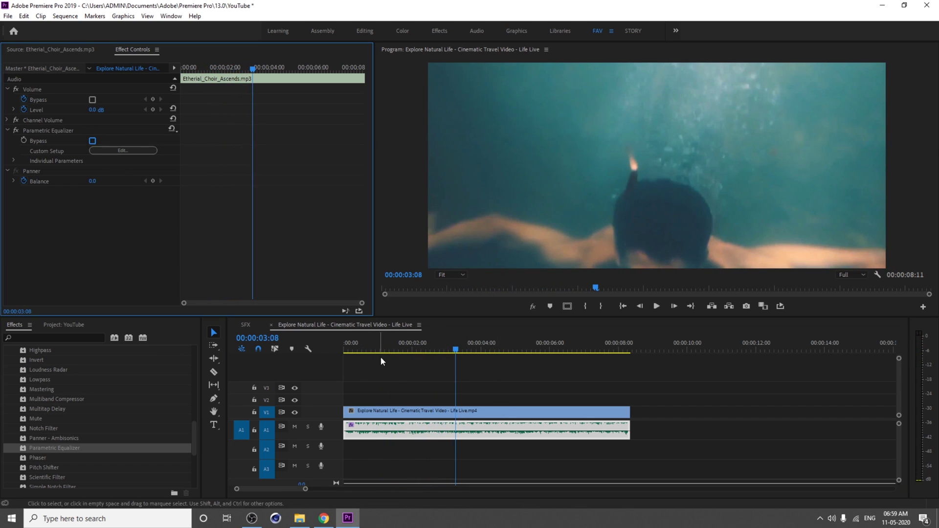
{"action": "left_click", "coordinate": [442, 343]}
{"action": "key", "text": "space"}
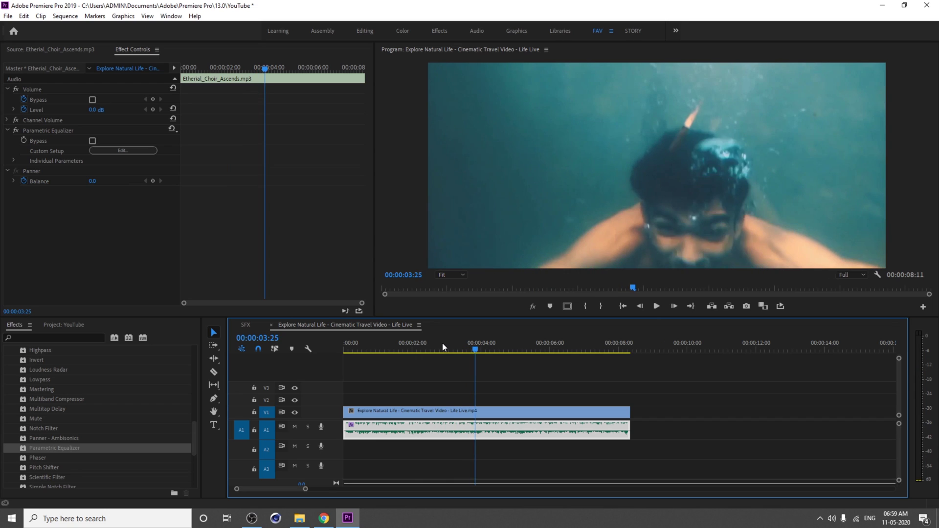
{"action": "left_click", "coordinate": [443, 343]}
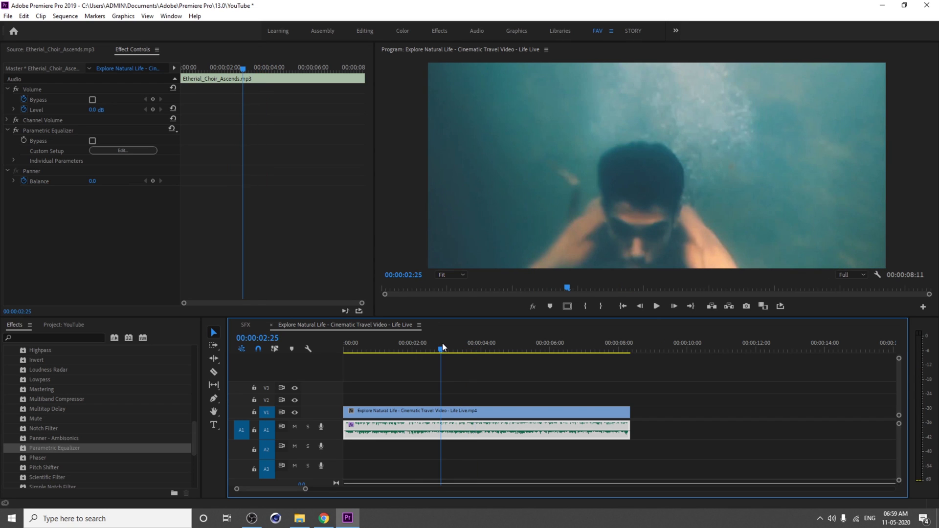
Bypass the EQ again and park the playhead at 00:00:01:20 where the dive starts
{"action": "left_click_drag", "start_coordinate": [443, 344], "coordinate": [399, 347]}
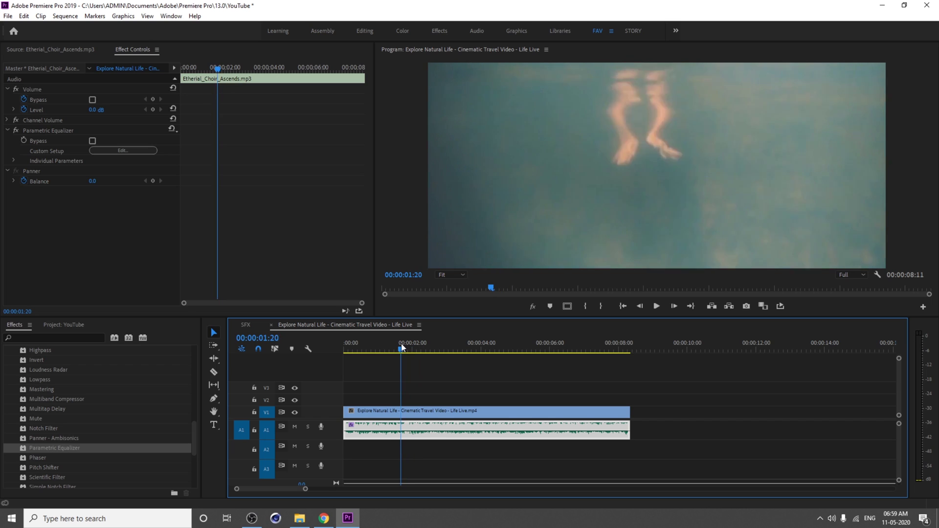
{"action": "key", "text": "Right"}
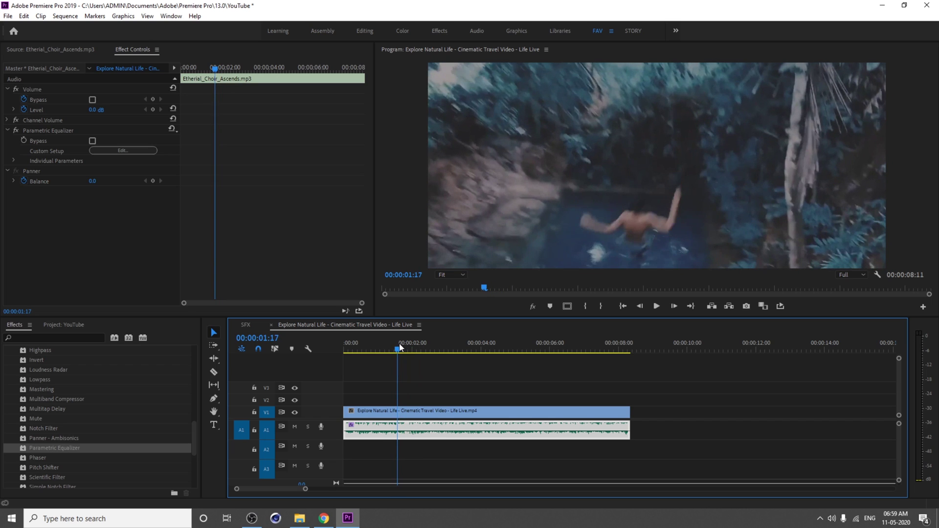
{"action": "left_click", "coordinate": [92, 141]}
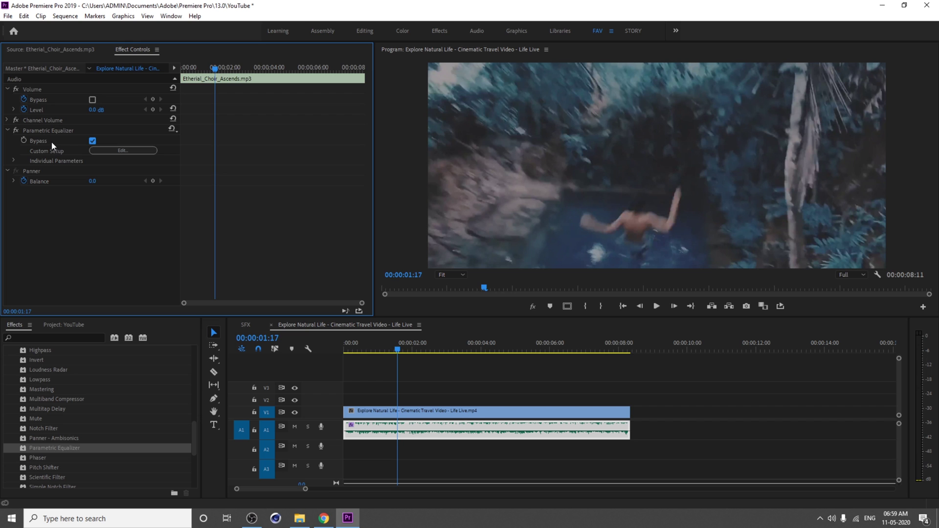
{"action": "left_click", "coordinate": [397, 351]}
{"action": "left_click_drag", "start_coordinate": [397, 352], "coordinate": [312, 363]}
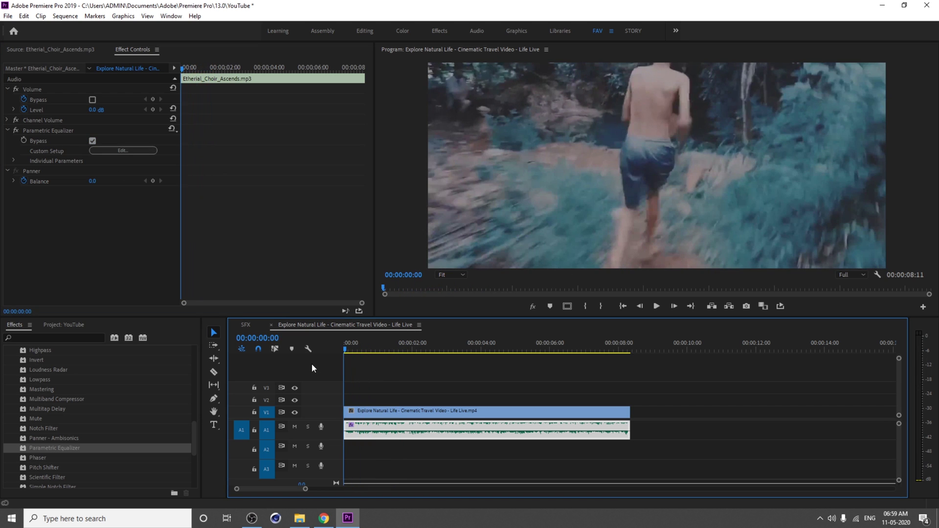
{"action": "key", "text": "space"}
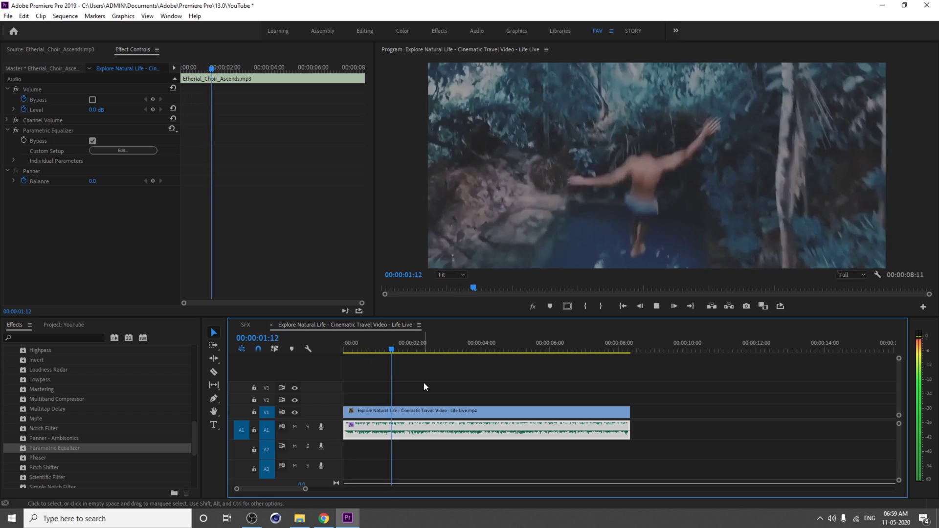
{"action": "key", "text": "space"}
{"action": "key", "text": "Left"}
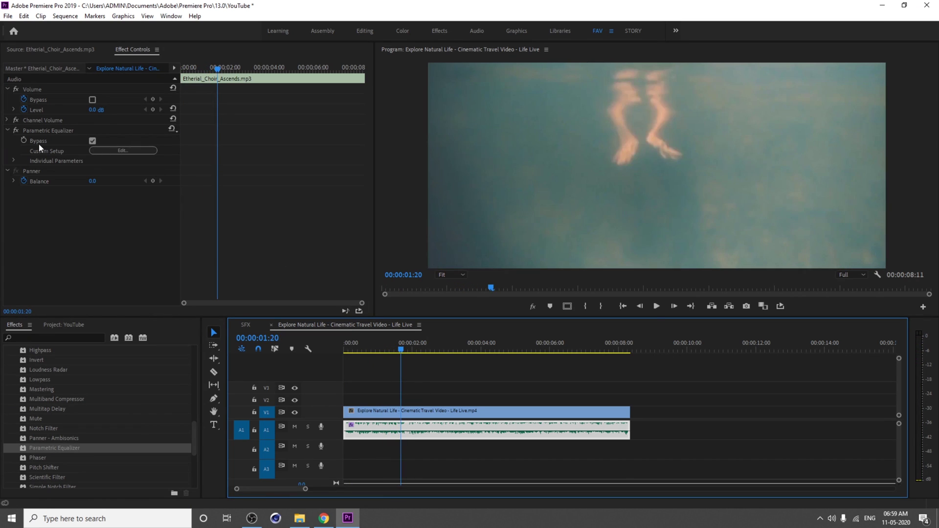
Start keyframing the EQ Bypass at 1:20, step to 1:21, and zoom the keyframe view
{"action": "left_click", "coordinate": [23, 141]}
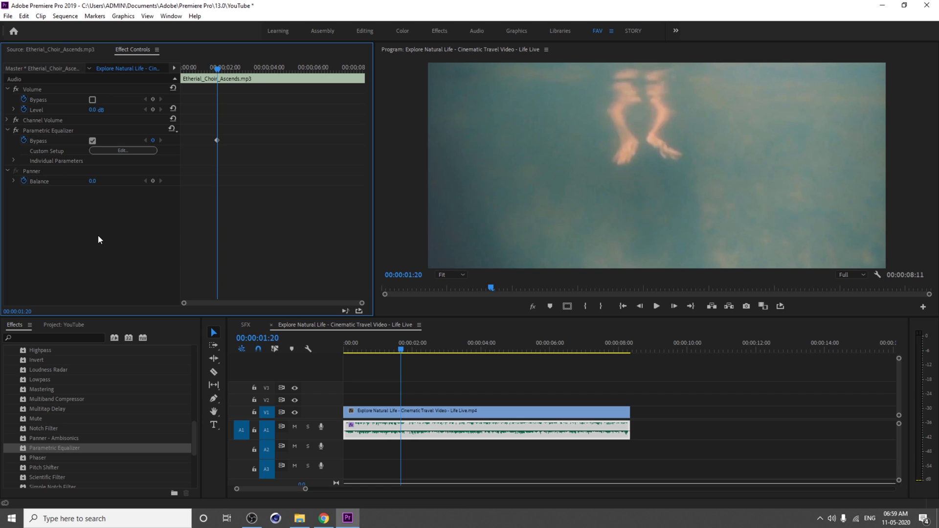
{"action": "key", "text": "Right"}
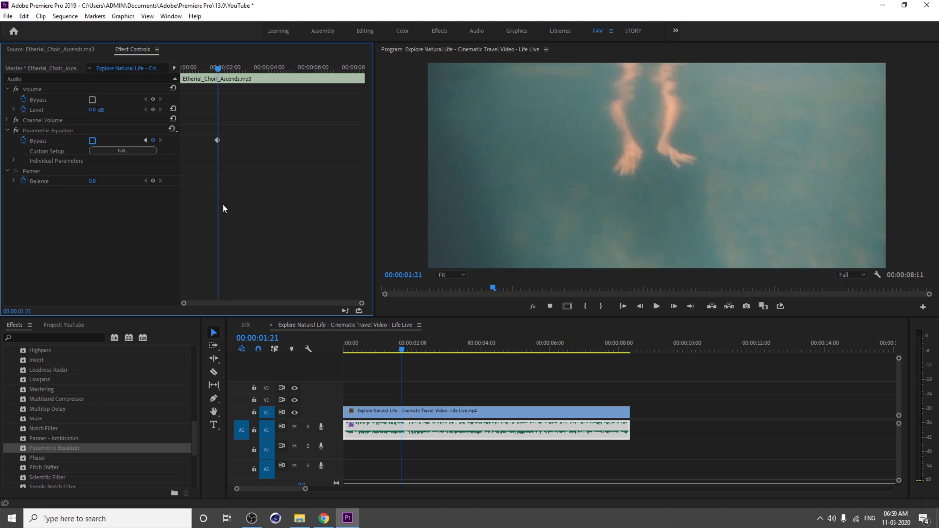
{"action": "key", "text": "="}
{"action": "key", "text": "="}
{"action": "key", "text": "="}
{"action": "key", "text": "="}
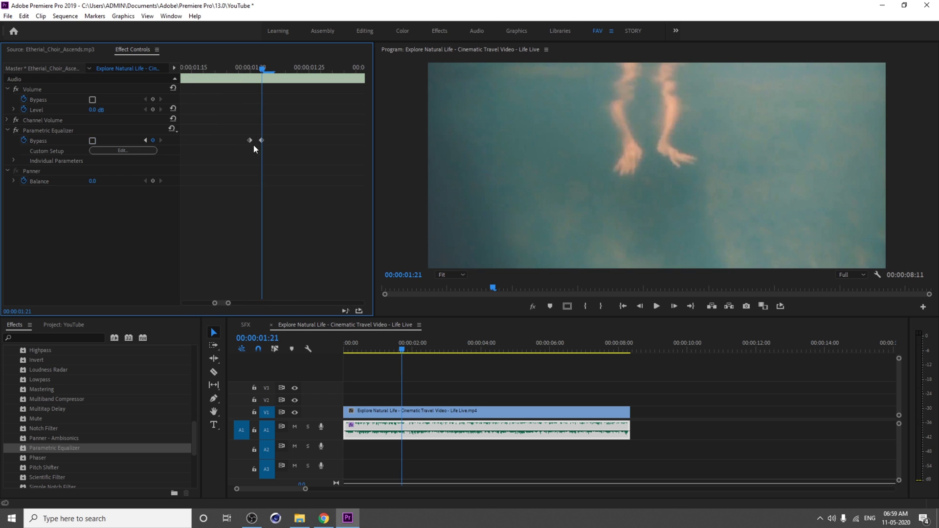
{"action": "key", "text": "-"}
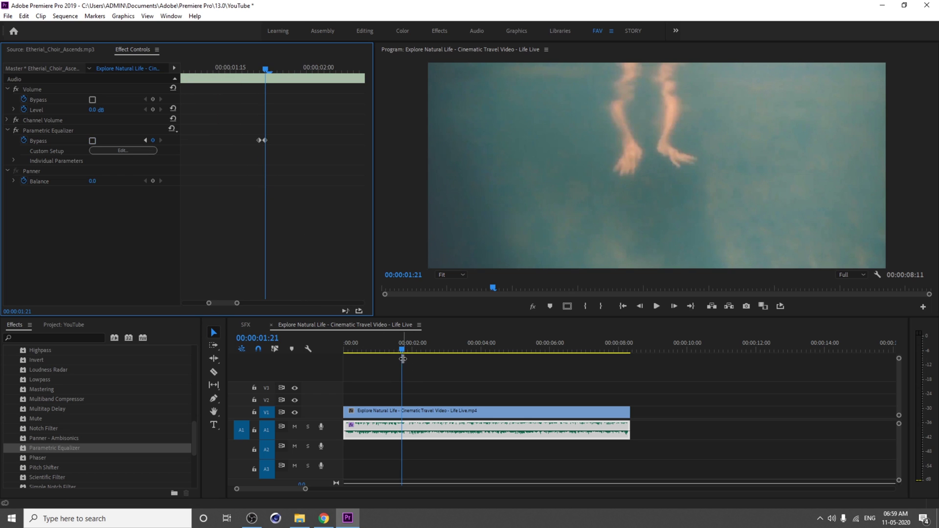
Play from just before the dive to hear the EQ switch on
{"action": "key", "text": "j"}
{"action": "left_click", "coordinate": [473, 392]}
{"action": "key", "text": "space"}
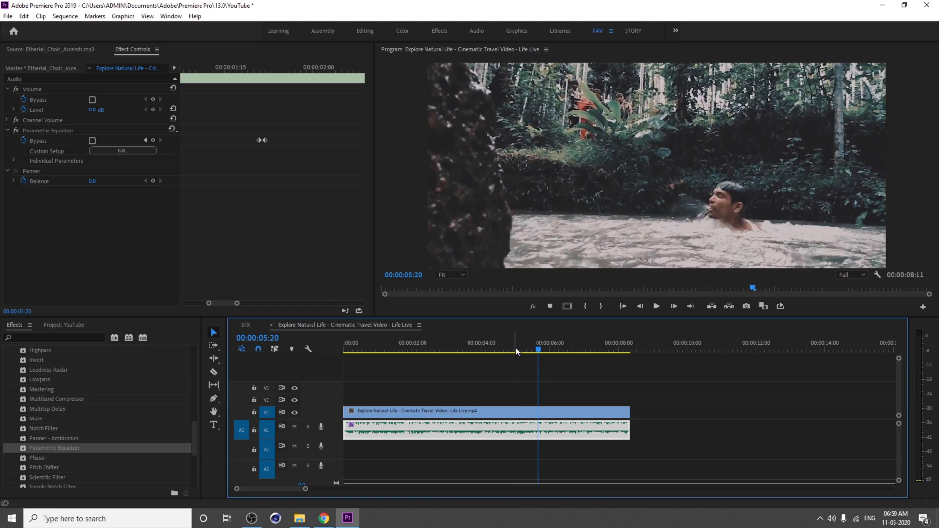
{"action": "left_click_drag", "start_coordinate": [531, 347], "coordinate": [502, 364]}
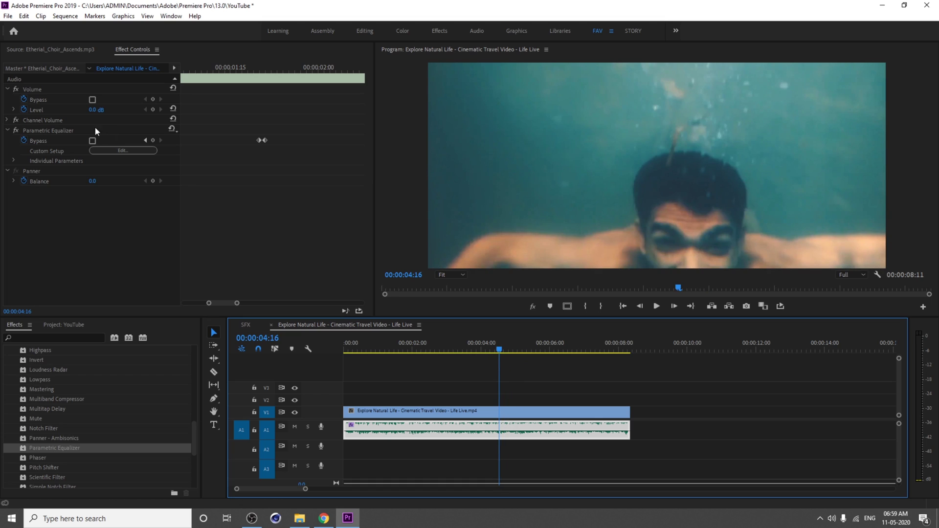
Add a Bypass keyframe turning the EQ off where the swimmer surfaces
{"action": "left_click", "coordinate": [152, 141]}
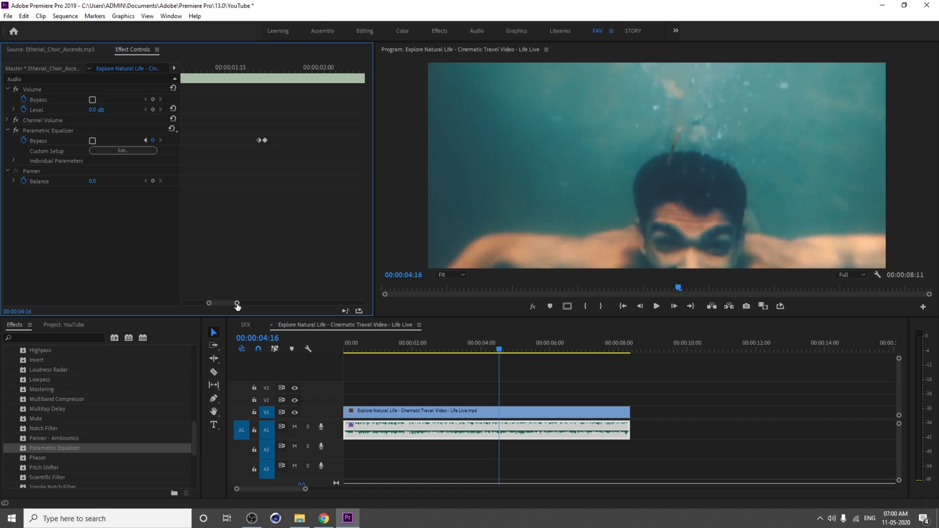
{"action": "left_click_drag", "start_coordinate": [237, 302], "coordinate": [294, 294]}
{"action": "key", "text": "space"}
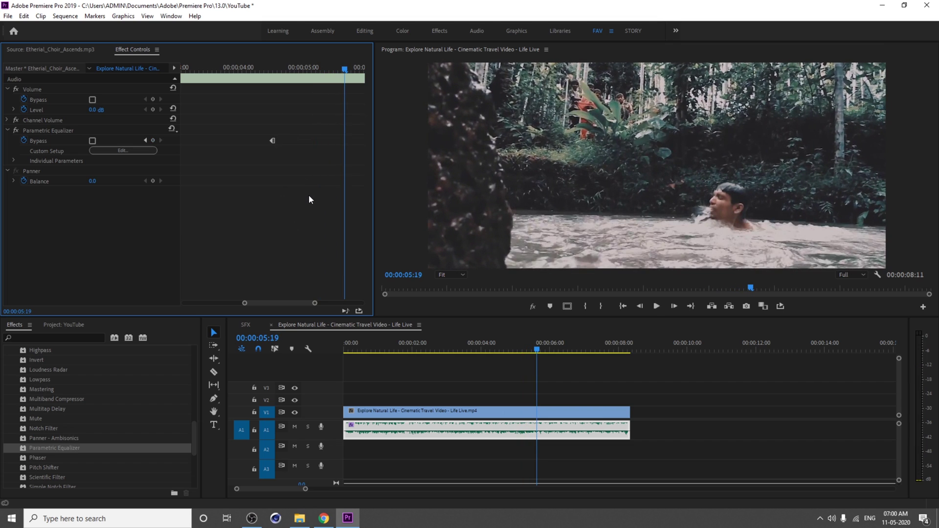
{"action": "key", "text": "j"}
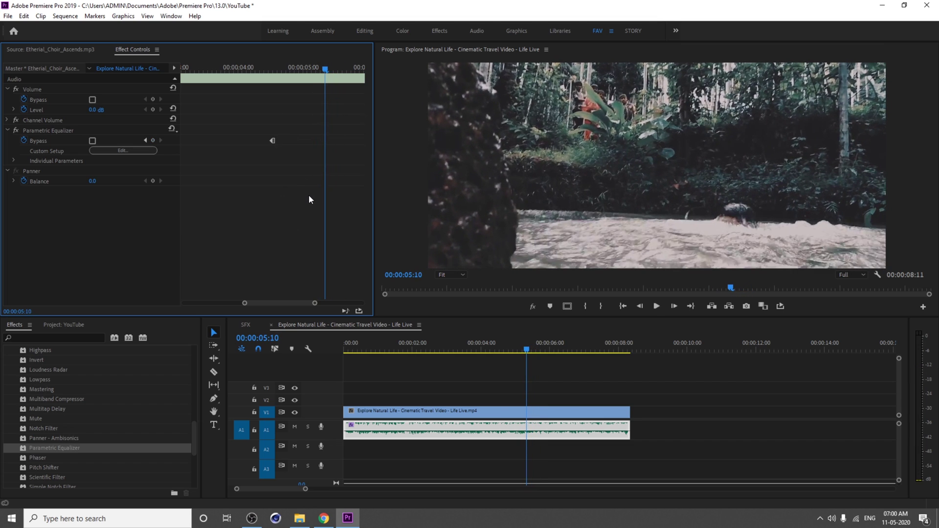
{"action": "left_click", "coordinate": [93, 140]}
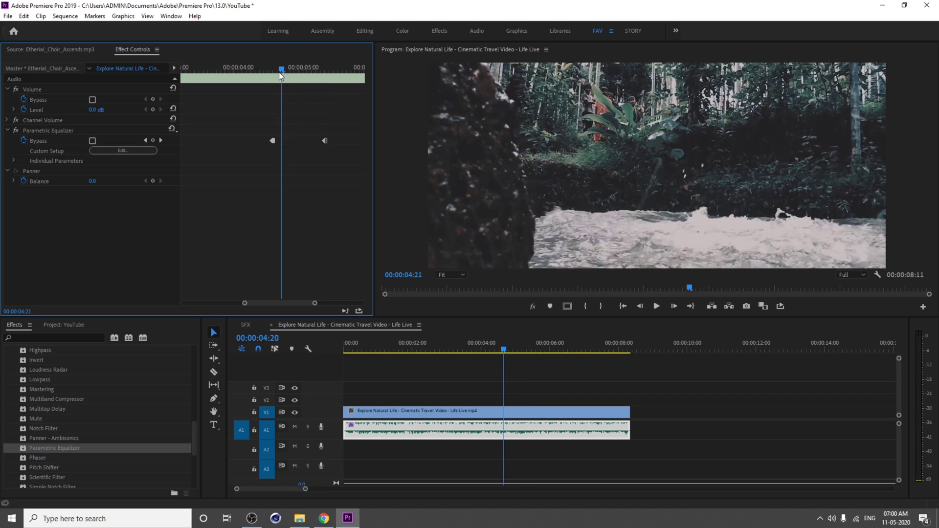
{"action": "key", "text": "space"}
{"action": "key", "text": "space"}
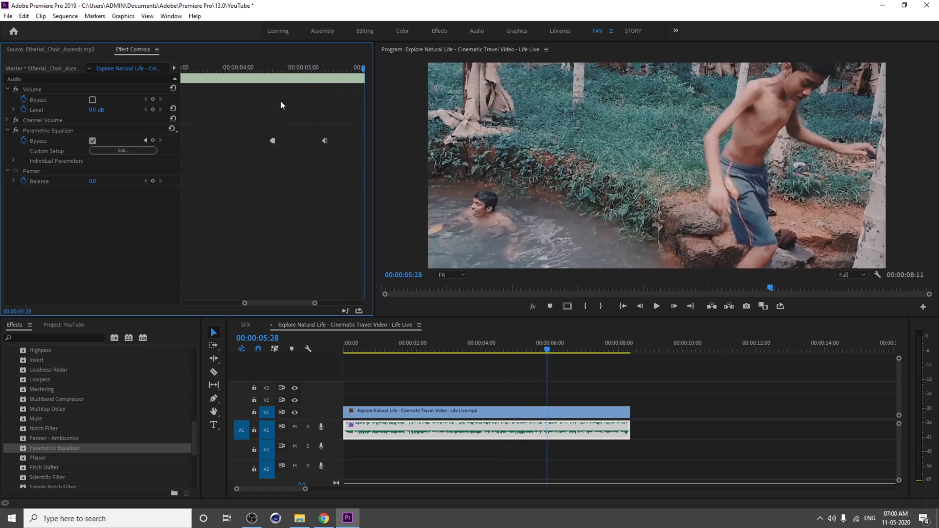
Inspect the Bypass keyframes near 5:03 through their context menus
{"action": "left_click", "coordinate": [312, 70]}
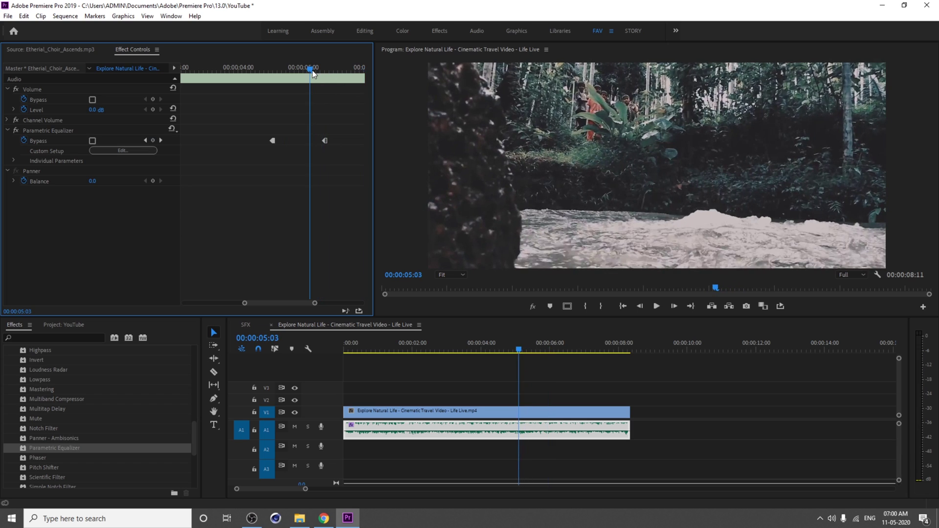
{"action": "right_click", "coordinate": [273, 140]}
{"action": "left_click", "coordinate": [284, 162]}
{"action": "right_click", "coordinate": [325, 142]}
{"action": "left_click", "coordinate": [295, 184]}
{"action": "left_click", "coordinate": [51, 141]}
{"action": "left_click", "coordinate": [324, 199]}
Preview the Bypass switching by playing from about 1:04 and scrubbing past 5:07
{"action": "key", "text": "backslash"}
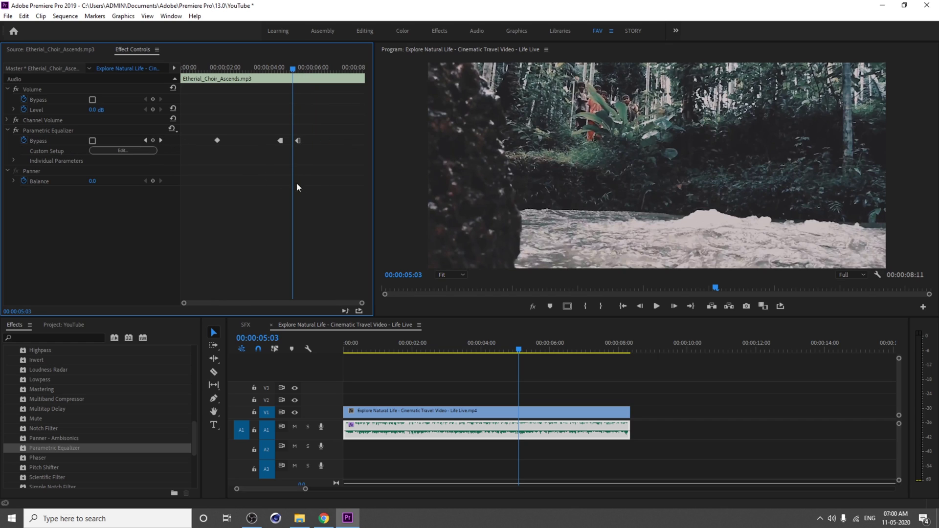
{"action": "left_click_drag", "start_coordinate": [247, 67], "coordinate": [207, 69]}
{"action": "key", "text": "space"}
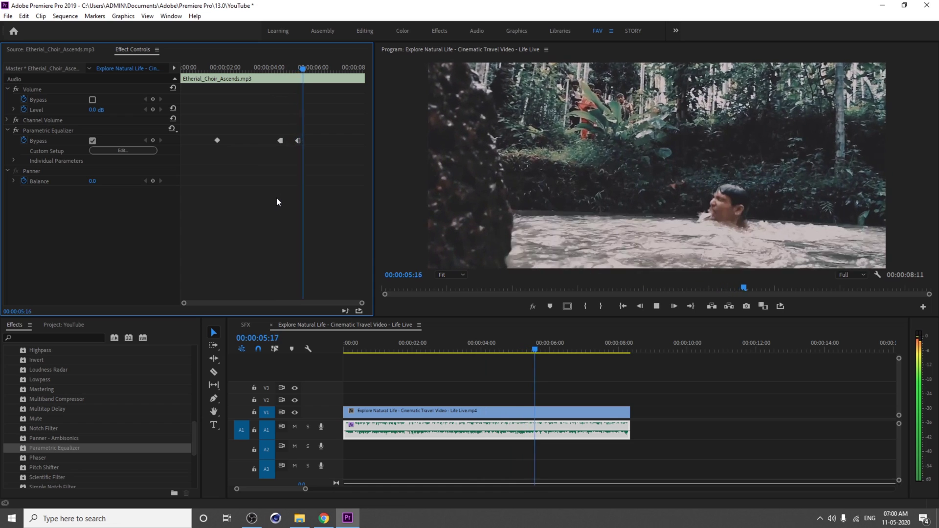
{"action": "key", "text": "space"}
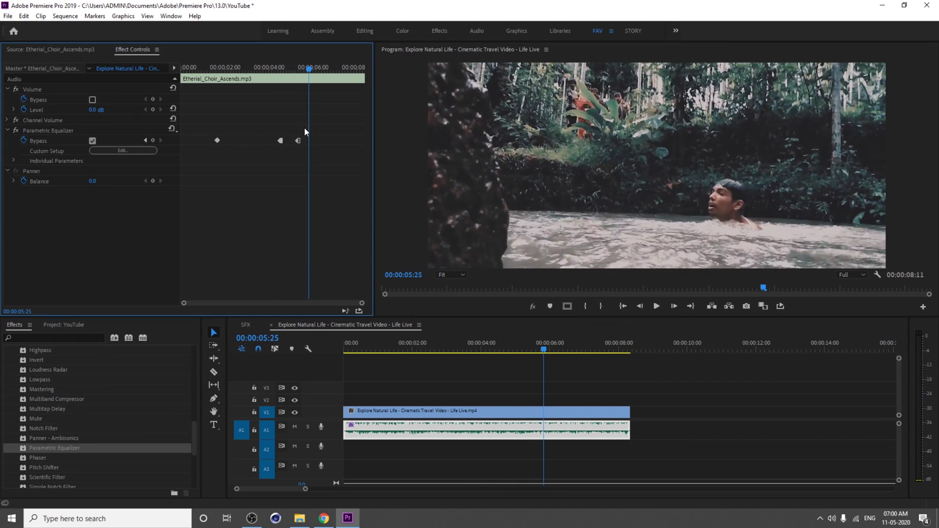
{"action": "key", "text": "space"}
{"action": "key", "text": "space"}
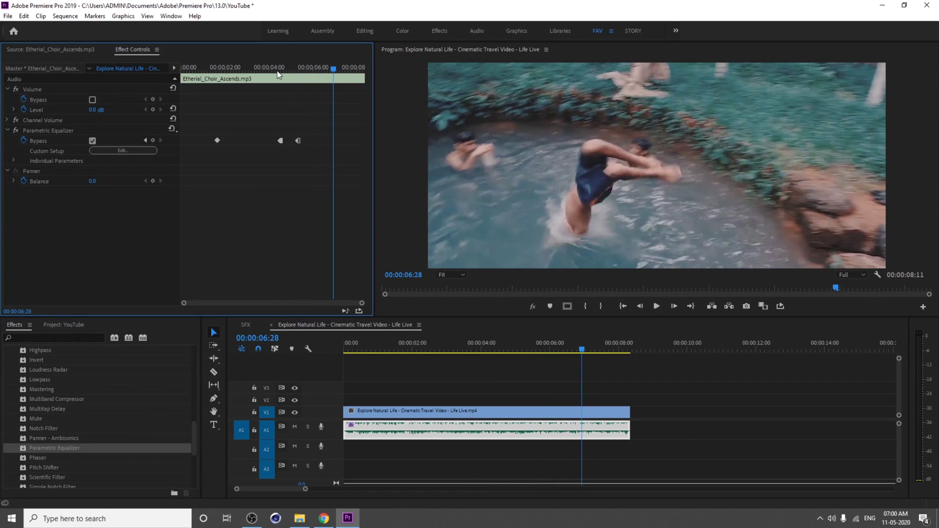
{"action": "left_click", "coordinate": [277, 70]}
{"action": "key", "text": "space"}
{"action": "key", "text": "space"}
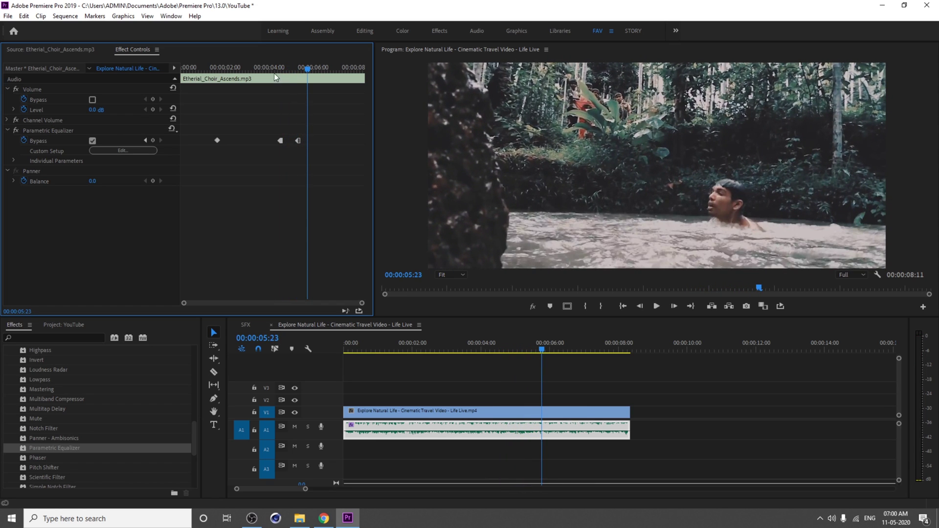
{"action": "left_click_drag", "start_coordinate": [274, 72], "coordinate": [299, 75]}
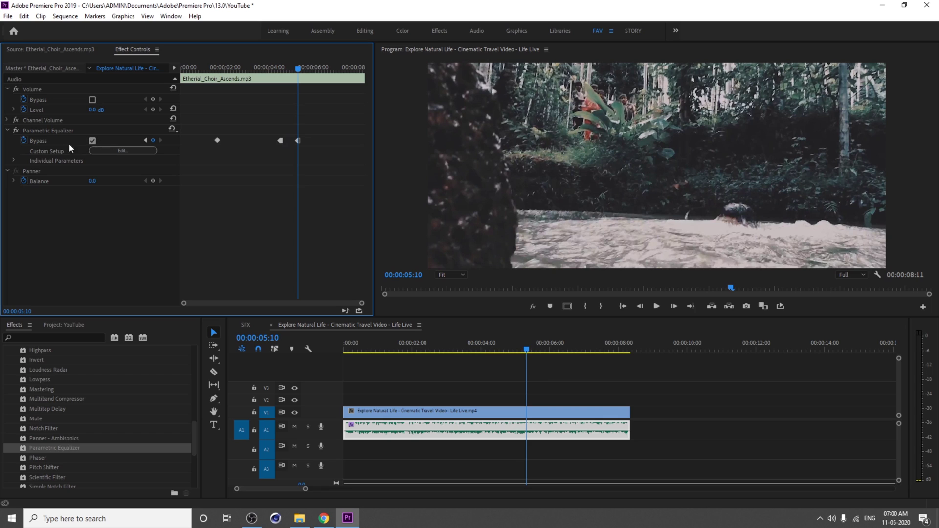
Turn off Bypass animation, confirming deletion of its existing keyframes
{"action": "left_click", "coordinate": [24, 141]}
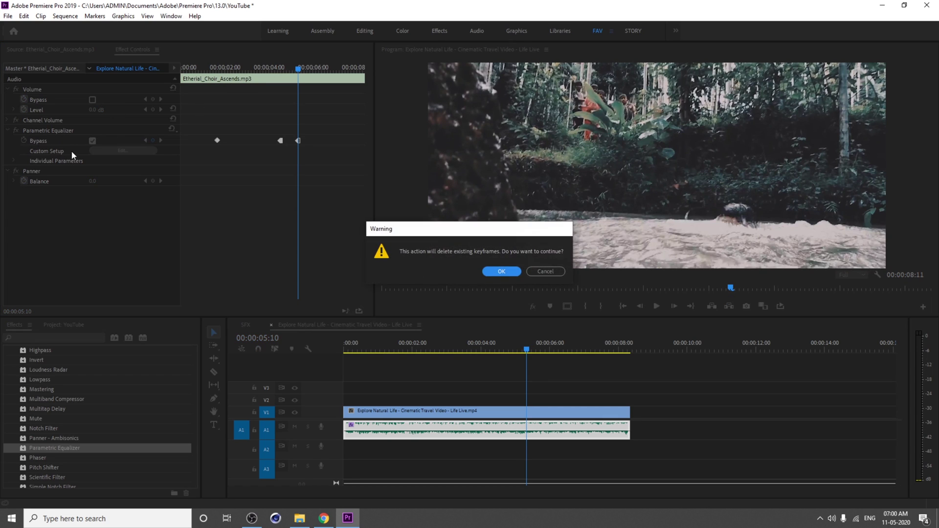
{"action": "left_click", "coordinate": [502, 271]}
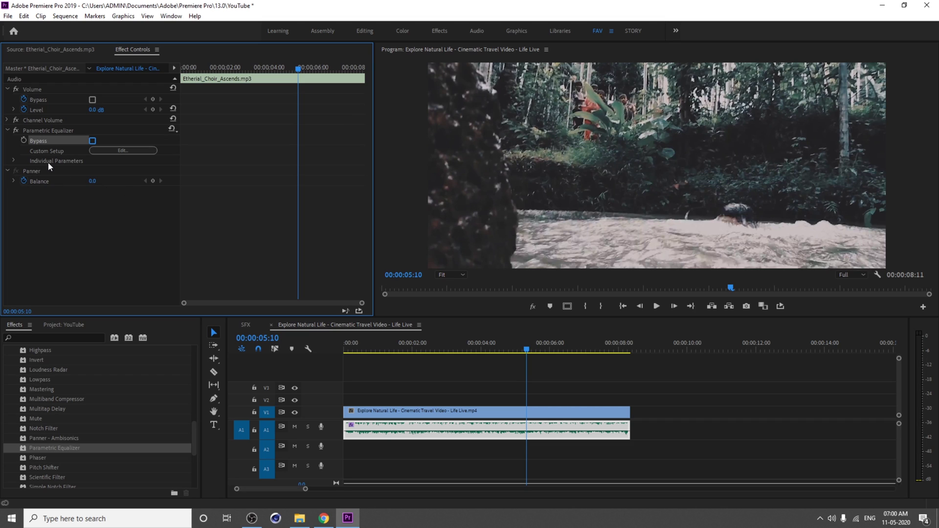
{"action": "left_click", "coordinate": [13, 160]}
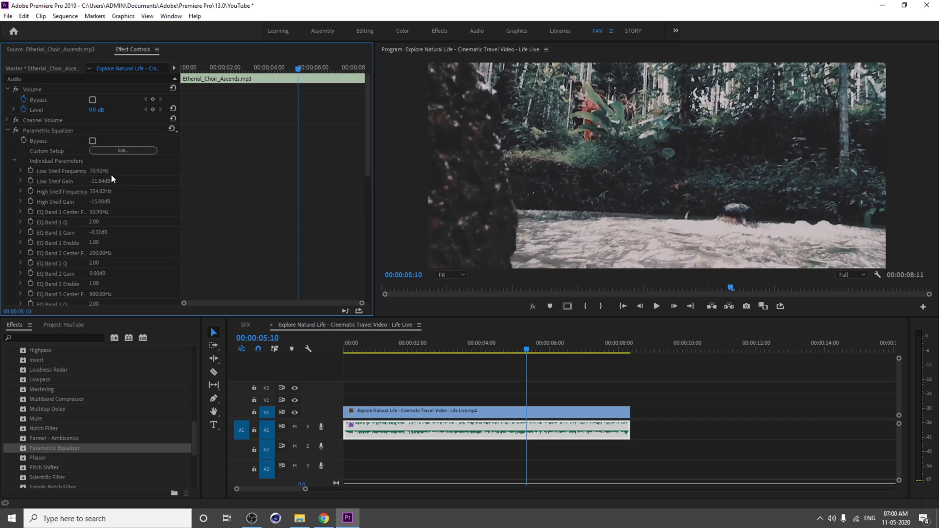
{"action": "scroll", "coordinate": [100, 249], "scroll_direction": "down", "scroll_amount": 5}
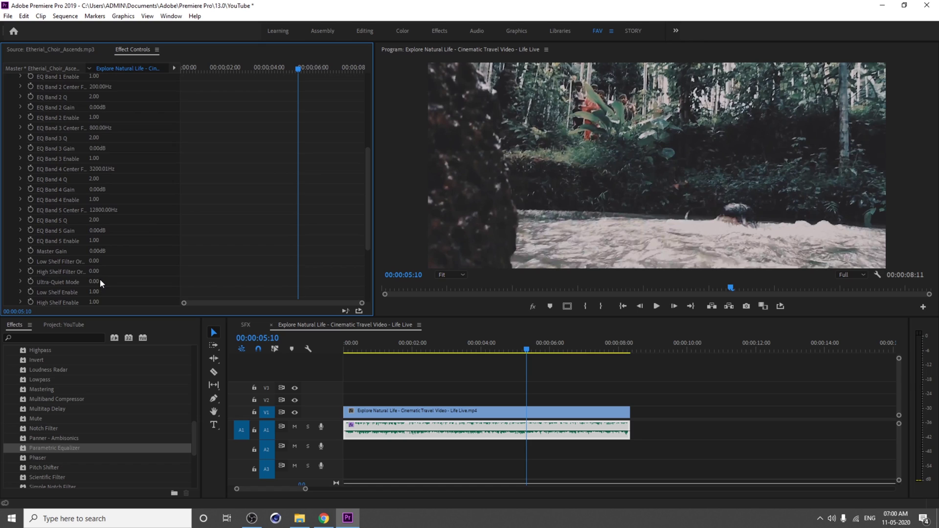
{"action": "scroll", "coordinate": [100, 280], "scroll_direction": "up", "scroll_amount": 5}
Delete the Parametric Equalizer and apply a fresh one to the A1 music, then return to 1:21
{"action": "left_click", "coordinate": [43, 130]}
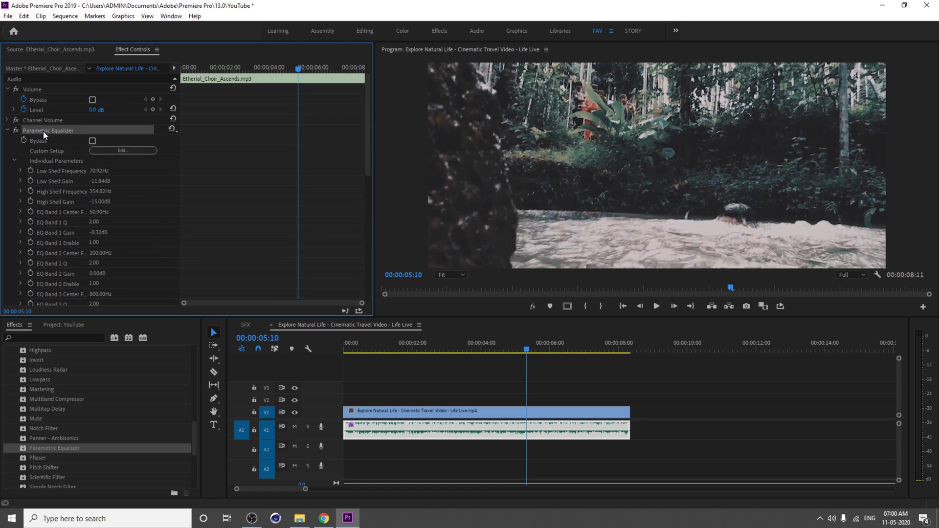
{"action": "key", "text": "Delete"}
{"action": "left_click_drag", "start_coordinate": [69, 445], "coordinate": [495, 434]}
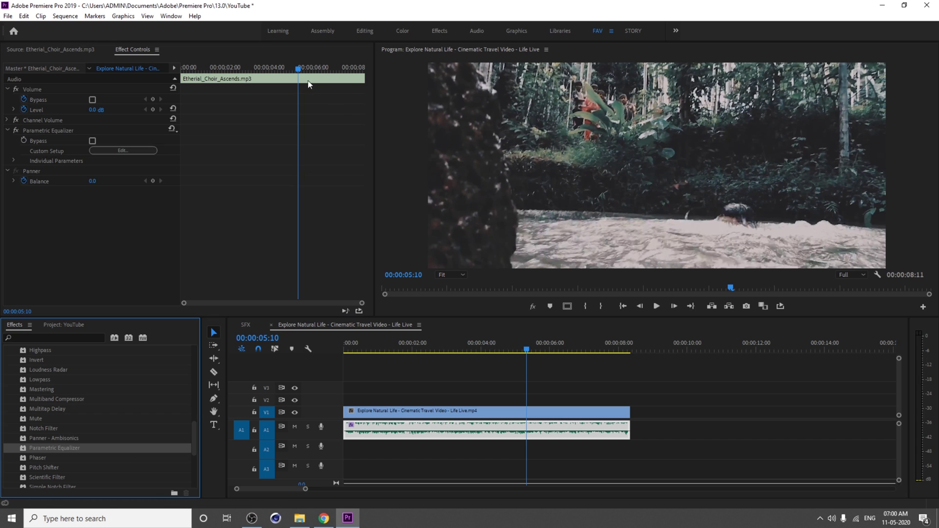
{"action": "left_click_drag", "start_coordinate": [304, 69], "coordinate": [221, 90]}
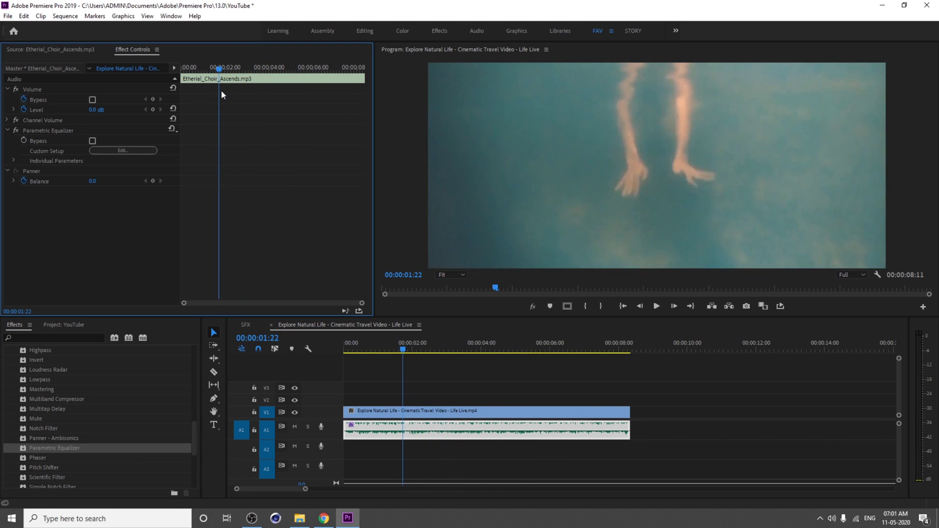
At 00:00:01:18, set keyframes on every equalizer parameter, Low Shelf Frequency through EQ Band 5 Gain
{"action": "key", "text": "Left"}
{"action": "key", "text": "Left"}
{"action": "key", "text": "Left"}
{"action": "key", "text": "Left"}
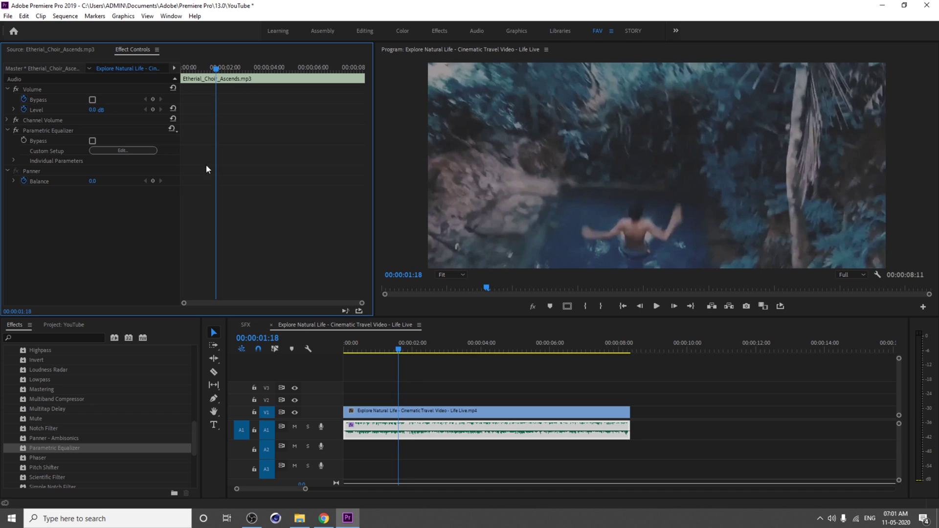
{"action": "left_click", "coordinate": [13, 161]}
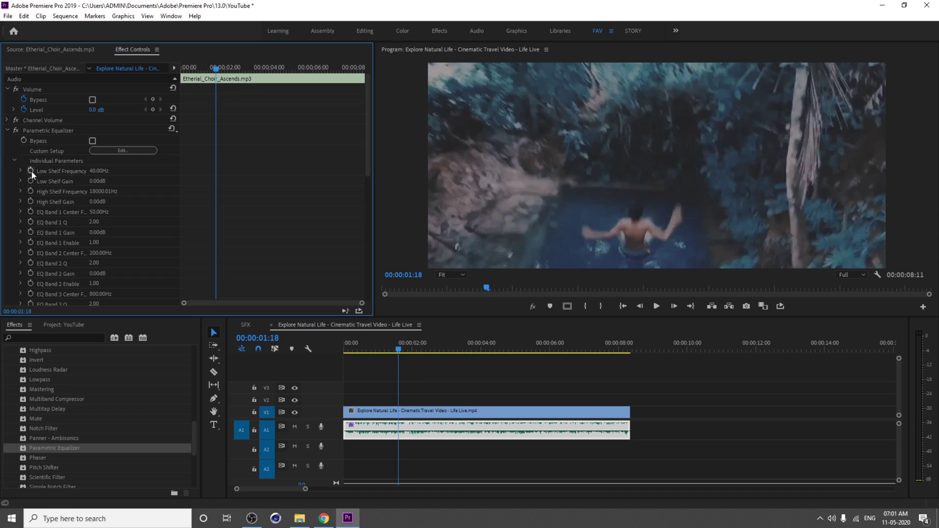
{"action": "left_click", "coordinate": [30, 253]}
{"action": "left_click", "coordinate": [30, 263]}
{"action": "left_click", "coordinate": [31, 274]}
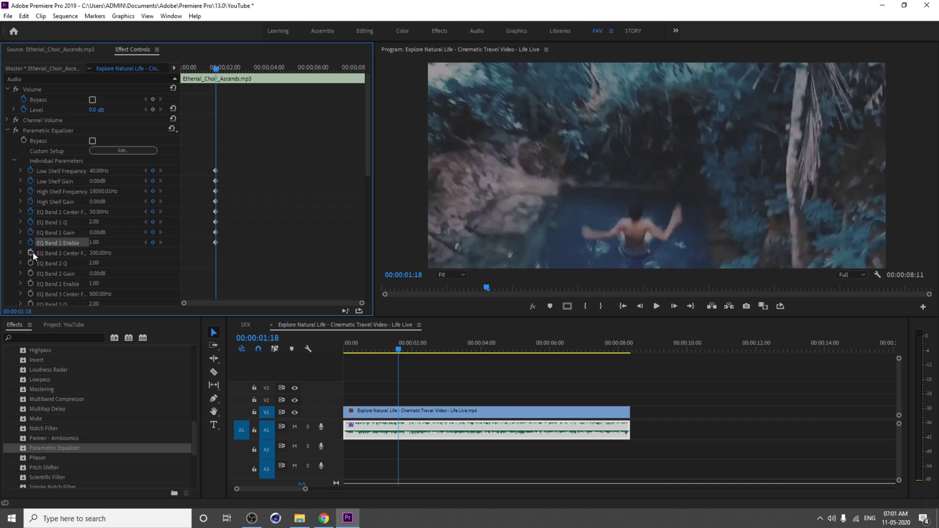
{"action": "left_click", "coordinate": [31, 283]}
{"action": "left_click", "coordinate": [30, 294]}
{"action": "scroll", "coordinate": [30, 147], "scroll_direction": "down", "scroll_amount": 4}
{"action": "left_click_drag", "start_coordinate": [29, 118], "coordinate": [30, 303]}
{"action": "scroll", "coordinate": [31, 215], "scroll_direction": "down", "scroll_amount": 2}
{"action": "scroll", "coordinate": [69, 233], "scroll_direction": "up", "scroll_amount": 6}
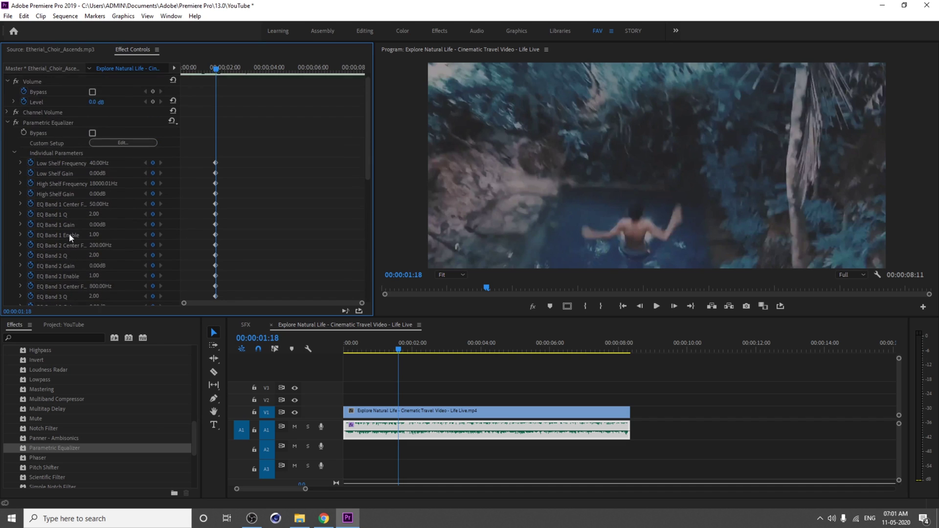
{"action": "key", "text": "space"}
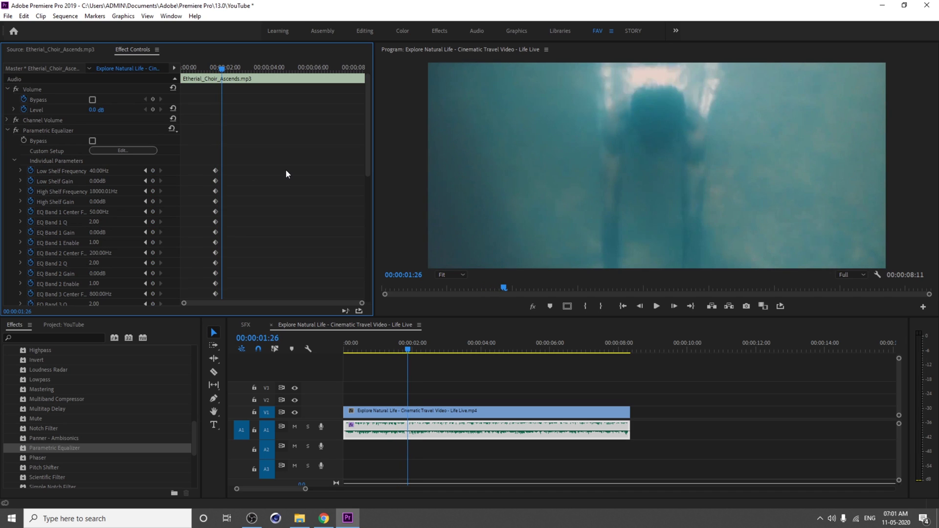
In the EQ editor, set high shelf 580 Hz/-15 dB, low shelf 32 Hz/-15 dB, band 2 133 Hz/-11.7 dB
{"action": "left_click", "coordinate": [144, 149]}
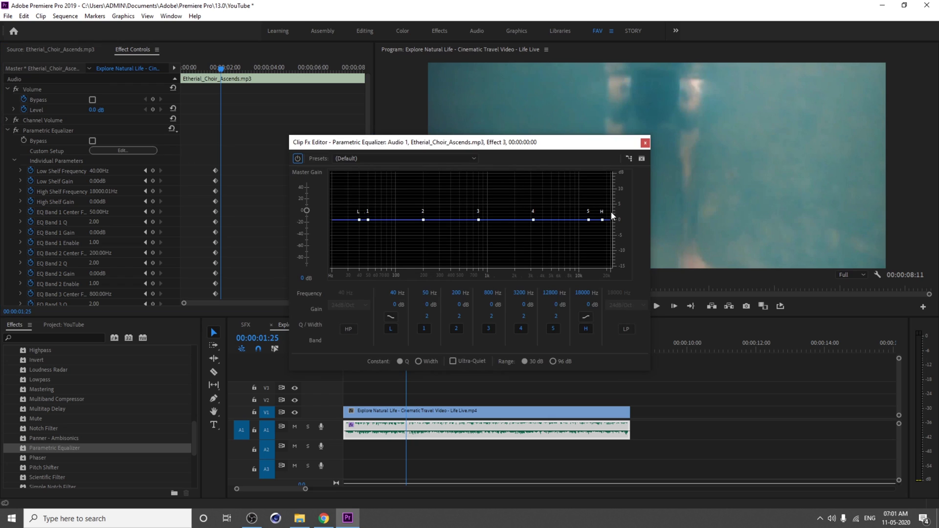
{"action": "left_click_drag", "start_coordinate": [603, 220], "coordinate": [466, 289]}
{"action": "left_click_drag", "start_coordinate": [360, 220], "coordinate": [350, 268]}
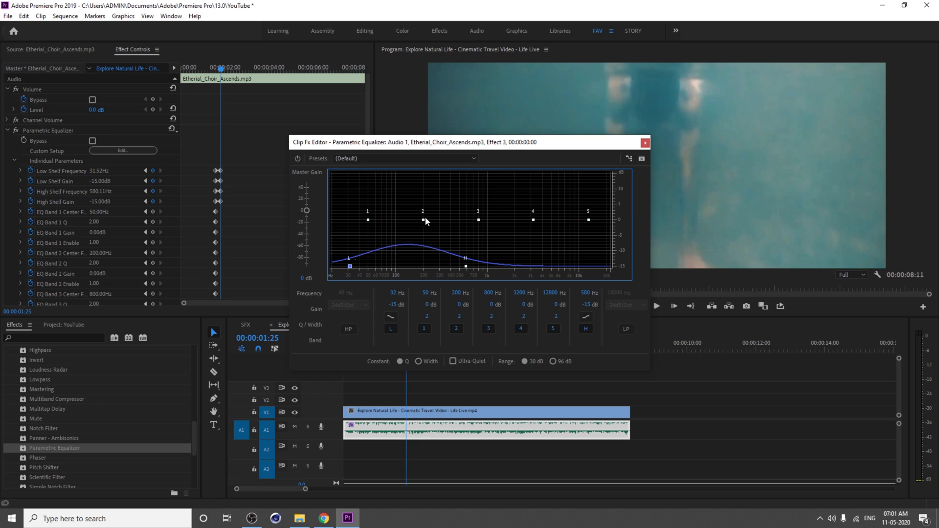
{"action": "left_click_drag", "start_coordinate": [424, 220], "coordinate": [408, 256]}
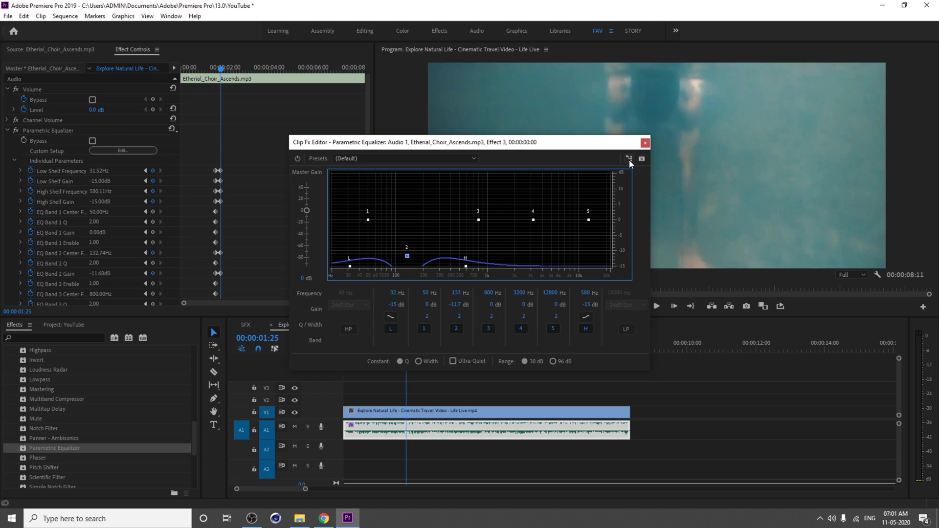
Close the EQ editor and delete the unused EQ Band 1 keyframes
{"action": "left_click", "coordinate": [646, 143]}
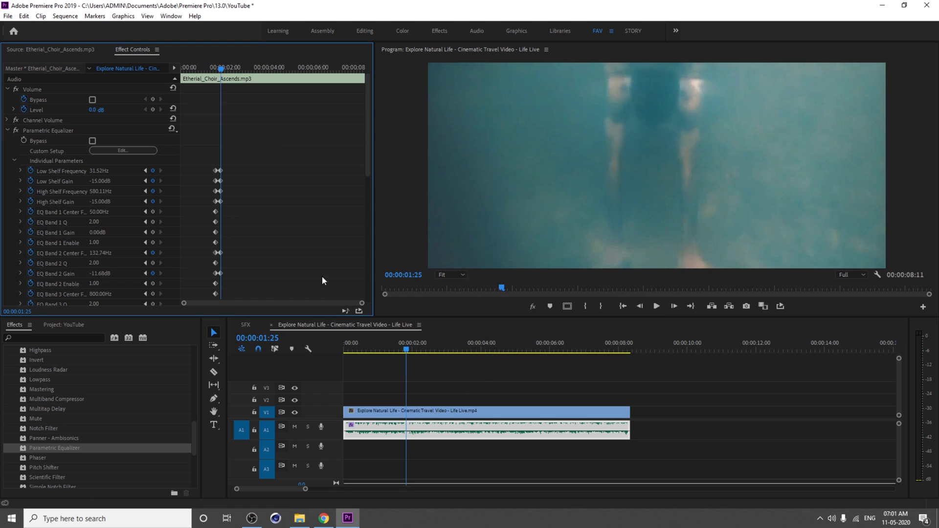
{"action": "left_click_drag", "start_coordinate": [369, 157], "coordinate": [368, 225]}
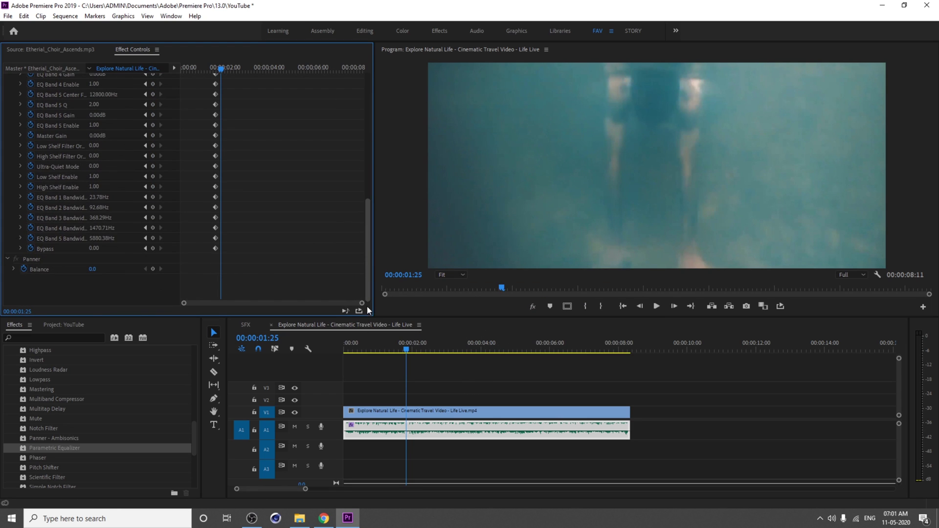
{"action": "scroll", "coordinate": [361, 223], "scroll_direction": "up", "scroll_amount": 5}
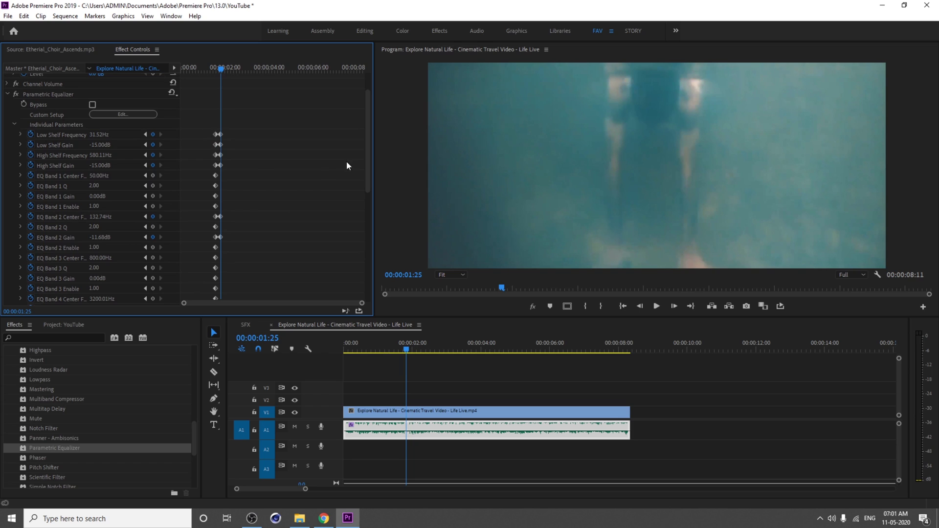
{"action": "left_click_drag", "start_coordinate": [235, 170], "coordinate": [187, 212]}
{"action": "key", "text": "Delete"}
Delete the remaining unneeded band keyframes and play back the muffled sound
{"action": "scroll", "coordinate": [274, 224], "scroll_direction": "down", "scroll_amount": 3}
{"action": "left_click_drag", "start_coordinate": [230, 123], "coordinate": [188, 229]}
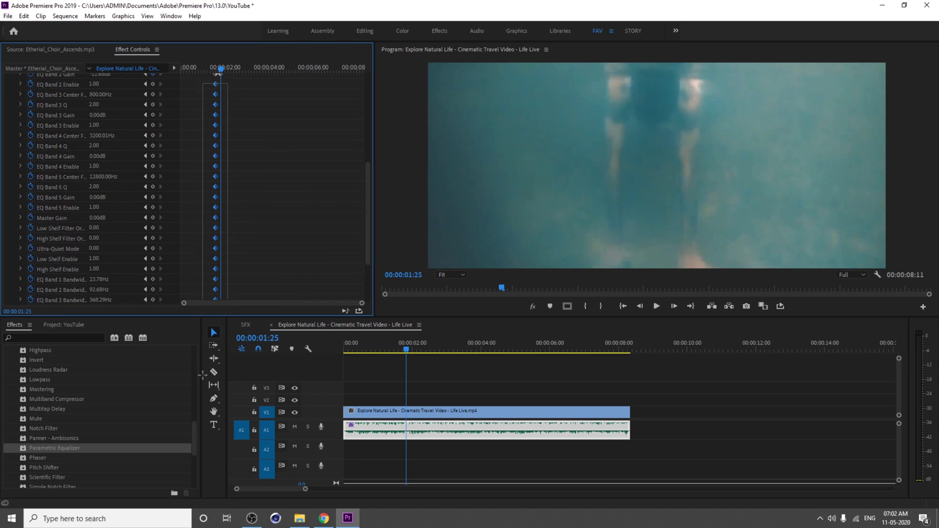
{"action": "key", "text": "Delete"}
{"action": "scroll", "coordinate": [258, 293], "scroll_direction": "down", "scroll_amount": 2}
{"action": "scroll", "coordinate": [256, 241], "scroll_direction": "down", "scroll_amount": 2}
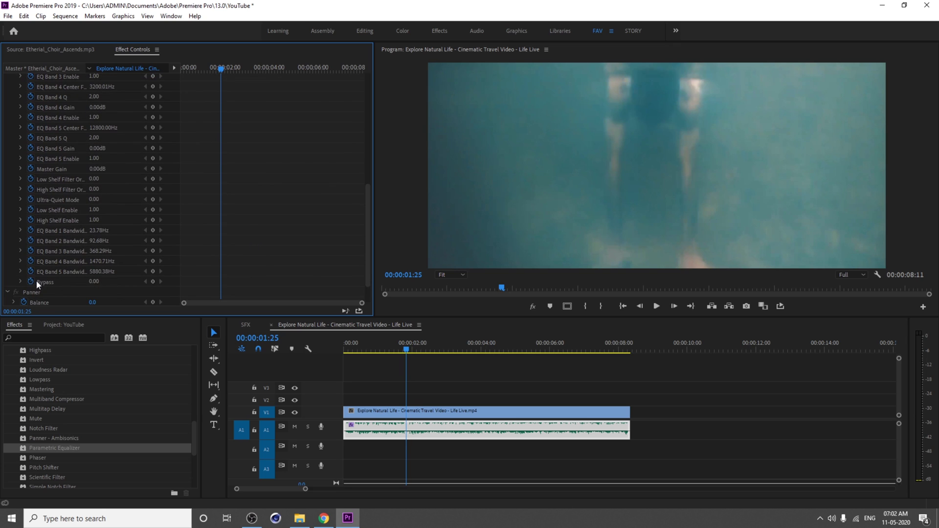
{"action": "scroll", "coordinate": [260, 209], "scroll_direction": "up", "scroll_amount": 10}
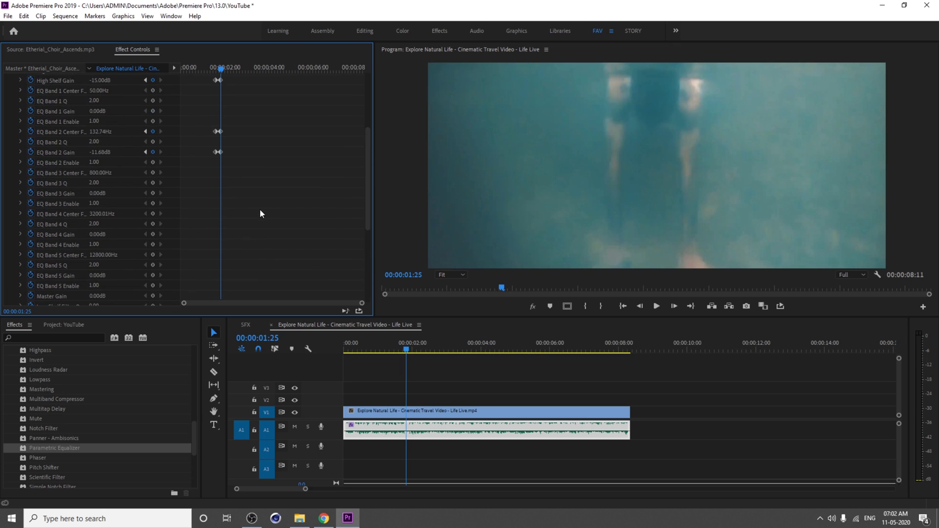
{"action": "key", "text": "space"}
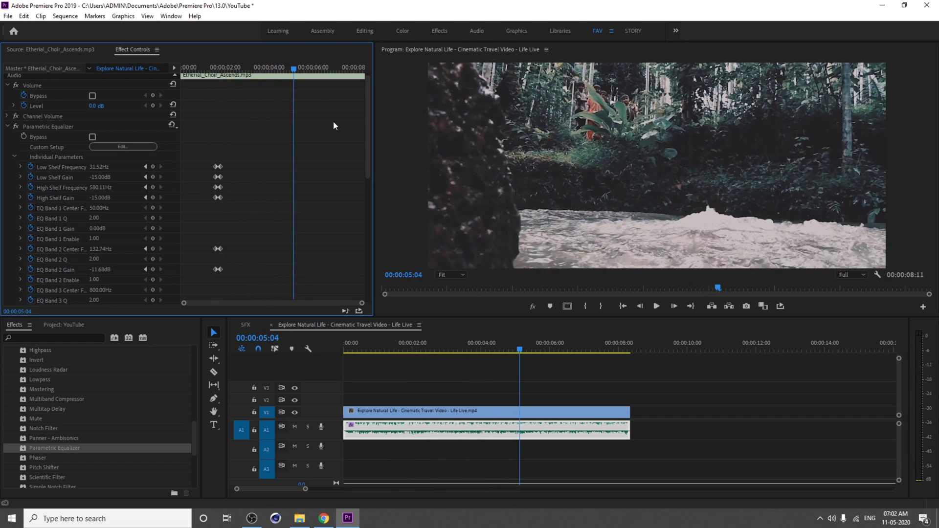
At about 4:21, add hold keyframes on the low shelf, high shelf and EQ Band 2 settings
{"action": "left_click_drag", "start_coordinate": [294, 72], "coordinate": [285, 84]}
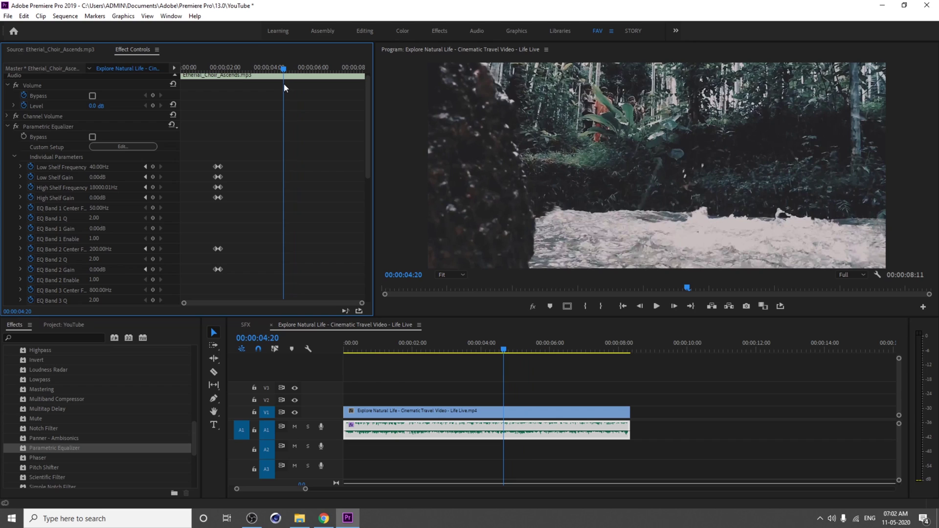
{"action": "left_click", "coordinate": [153, 167]}
{"action": "left_click", "coordinate": [153, 177]}
{"action": "left_click", "coordinate": [153, 187]}
{"action": "left_click", "coordinate": [153, 199]}
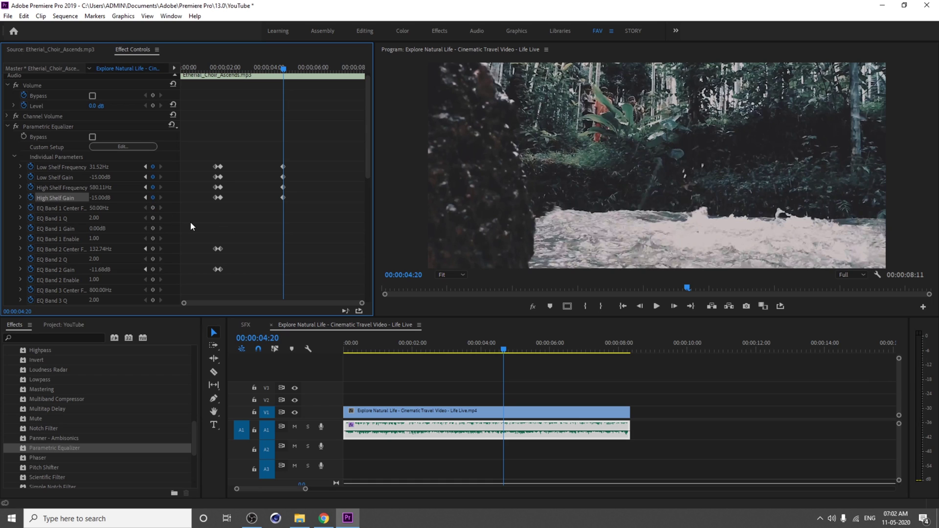
{"action": "left_click", "coordinate": [154, 250]}
{"action": "left_click", "coordinate": [153, 270]}
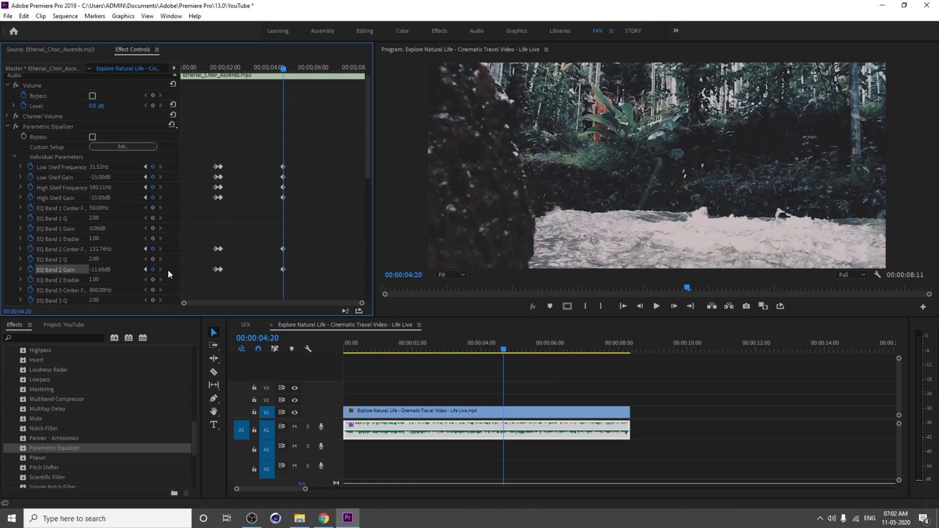
{"action": "mouse_move", "coordinate": [368, 182]}
{"action": "left_mouse_down"}
{"action": "mouse_move", "coordinate": [363, 281]}
{"action": "mouse_move", "coordinate": [359, 174]}
{"action": "left_mouse_up"}
{"action": "scroll", "coordinate": [359, 174], "scroll_direction": "down", "scroll_amount": 1}
Paste the original flat EQ keyframes a few frames later at 00:00:05:14
{"action": "key", "text": "Right"}
{"action": "key", "text": "Right"}
{"action": "key", "text": "Right"}
{"action": "key", "text": "Right"}
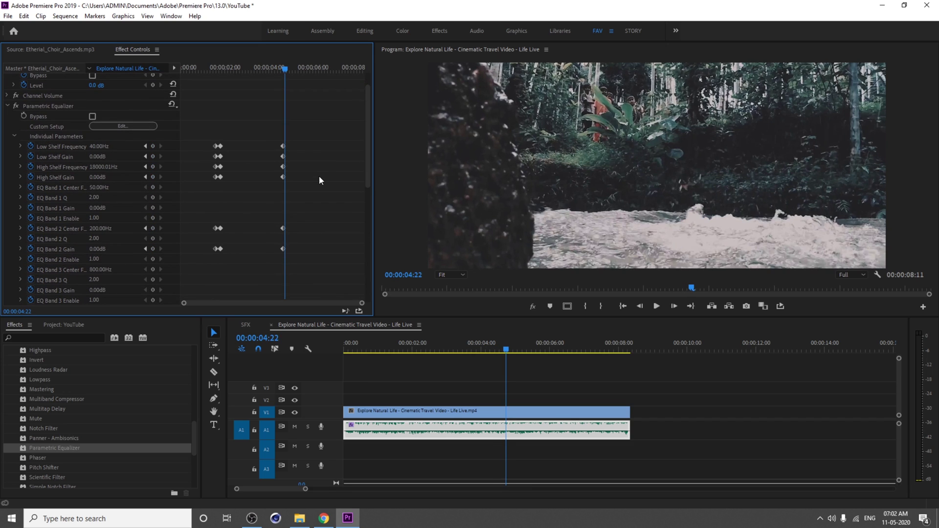
{"action": "key", "text": "Right"}
{"action": "key", "text": "Right"}
{"action": "key", "text": "Right"}
{"action": "key", "text": "Right"}
{"action": "key", "text": "Right"}
{"action": "key", "text": "Right"}
{"action": "key", "text": "Right"}
{"action": "key", "text": "Right"}
{"action": "key", "text": "Right"}
{"action": "key", "text": "Right"}
{"action": "key", "text": "Right"}
{"action": "key", "text": "Right"}
{"action": "key", "text": "Right"}
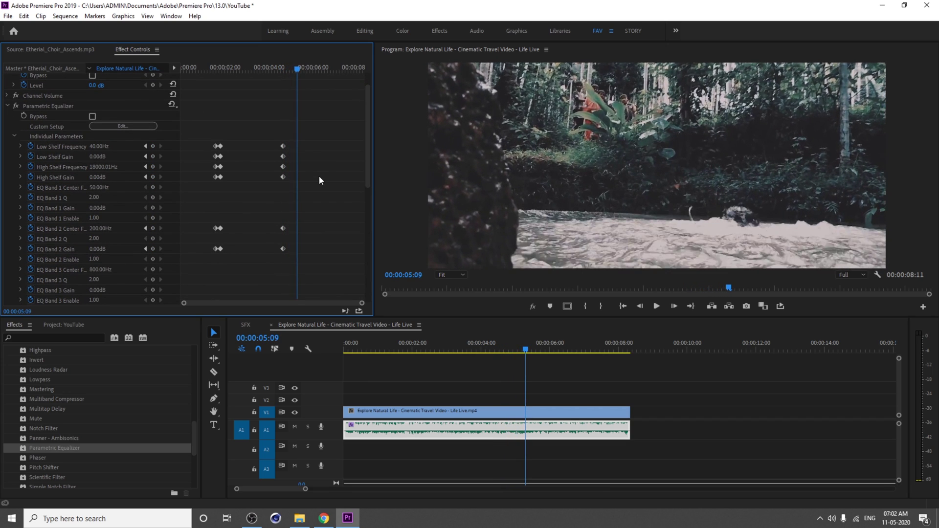
{"action": "key", "text": "Right"}
{"action": "key", "text": "Right"}
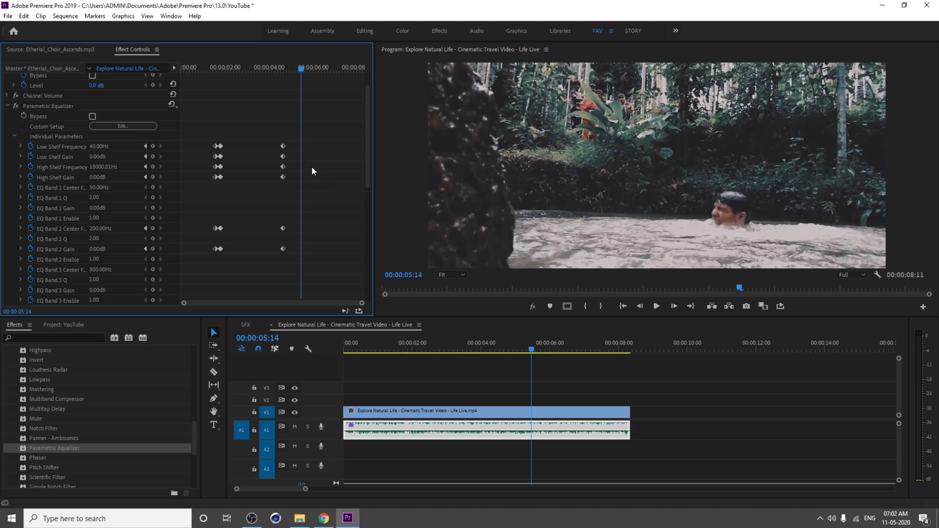
{"action": "left_click", "coordinate": [215, 147]}
{"action": "key", "text": "ctrl+v"}
{"action": "key", "text": "ctrl+v"}
{"action": "key", "text": "ctrl+v"}
Play the sequence from the very start to hear the EQ change
{"action": "left_click_drag", "start_coordinate": [213, 67], "coordinate": [188, 67]}
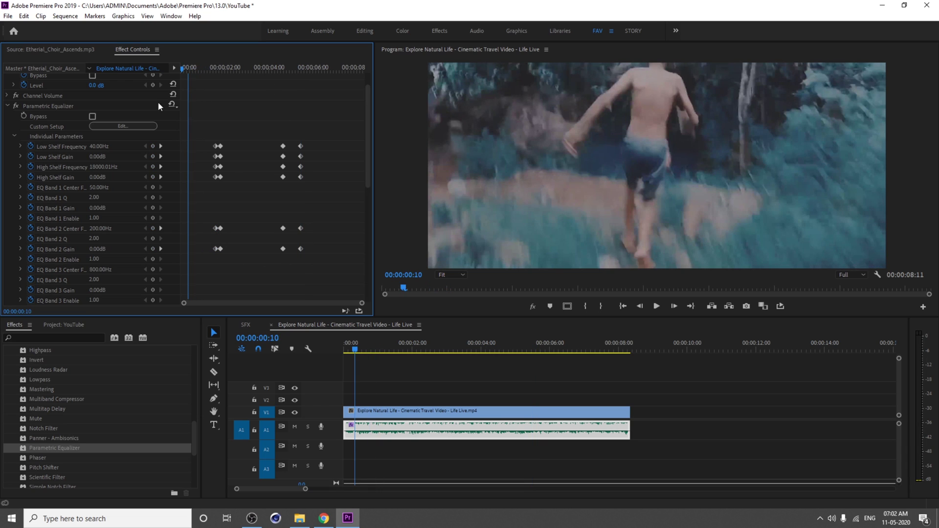
{"action": "key", "text": "Home"}
{"action": "key", "text": "space"}
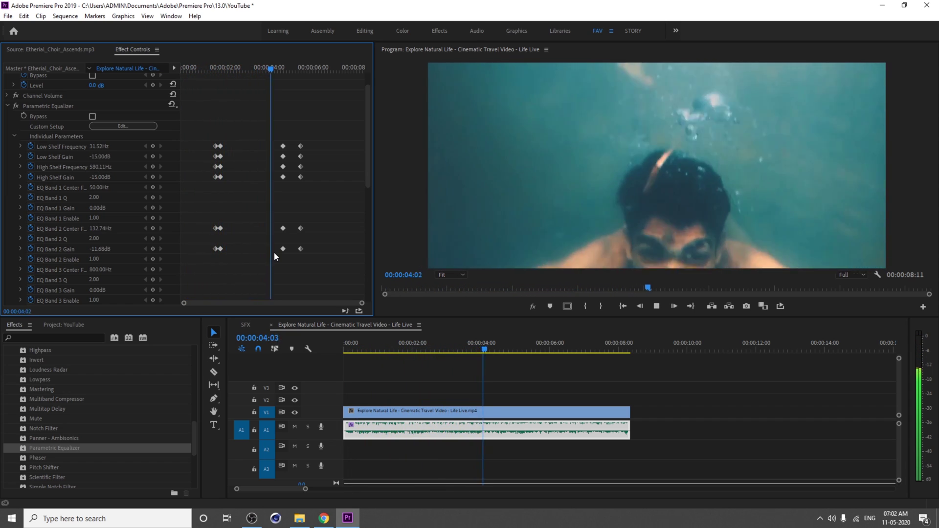
{"action": "key", "text": "space"}
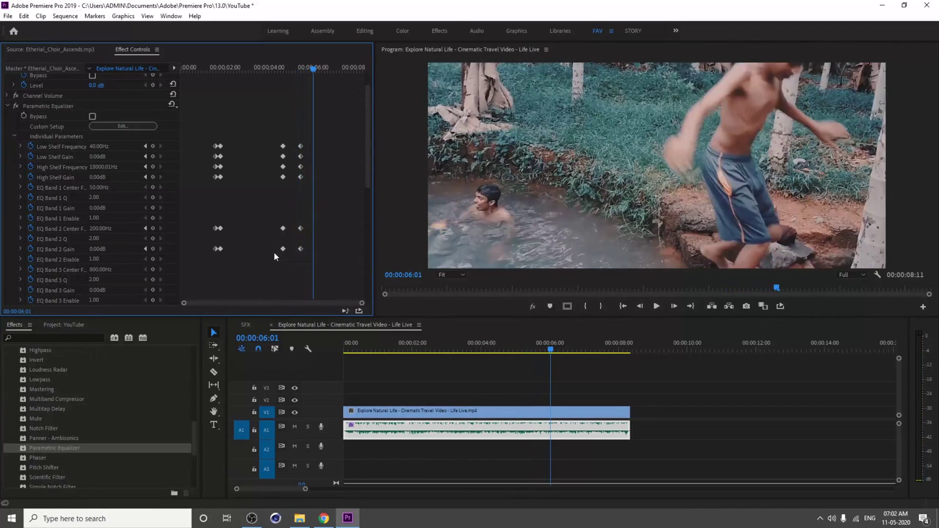
Move the muffle-start EQ keyframes onto the underwater cut and check the timing
{"action": "left_click_drag", "start_coordinate": [277, 70], "coordinate": [288, 71]}
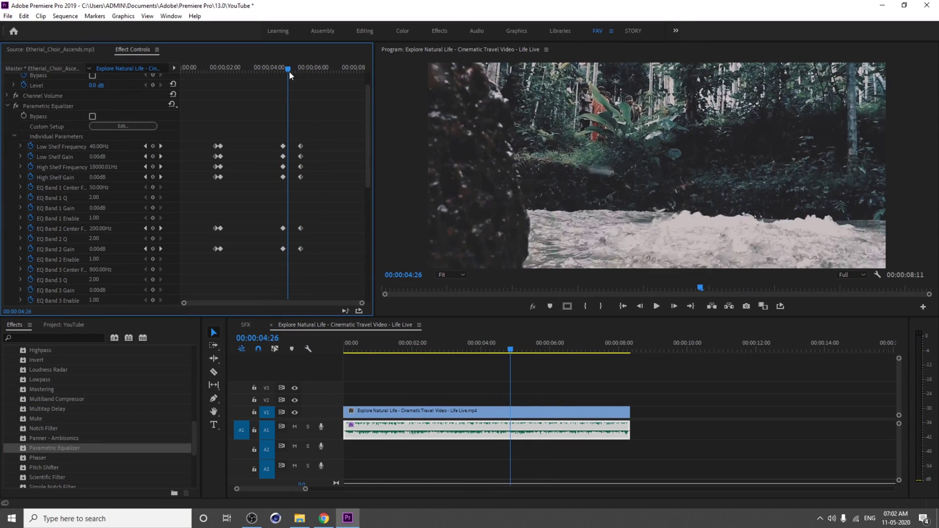
{"action": "left_click_drag", "start_coordinate": [267, 111], "coordinate": [293, 283]}
{"action": "left_click_drag", "start_coordinate": [282, 249], "coordinate": [288, 249]}
{"action": "left_click", "coordinate": [274, 71]}
{"action": "key", "text": "space"}
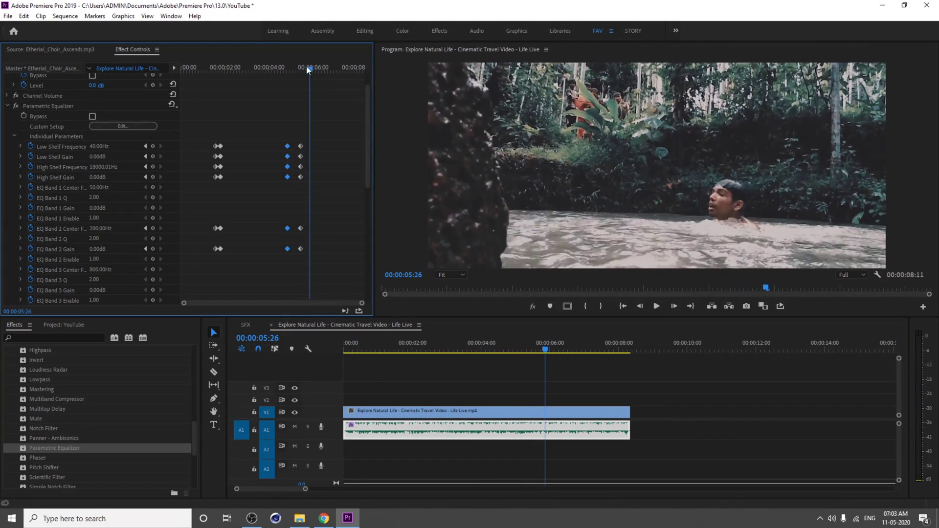
Replay the transition around the end of the underwater shot
{"action": "left_click_drag", "start_coordinate": [303, 67], "coordinate": [290, 69]}
{"action": "key", "text": "space"}
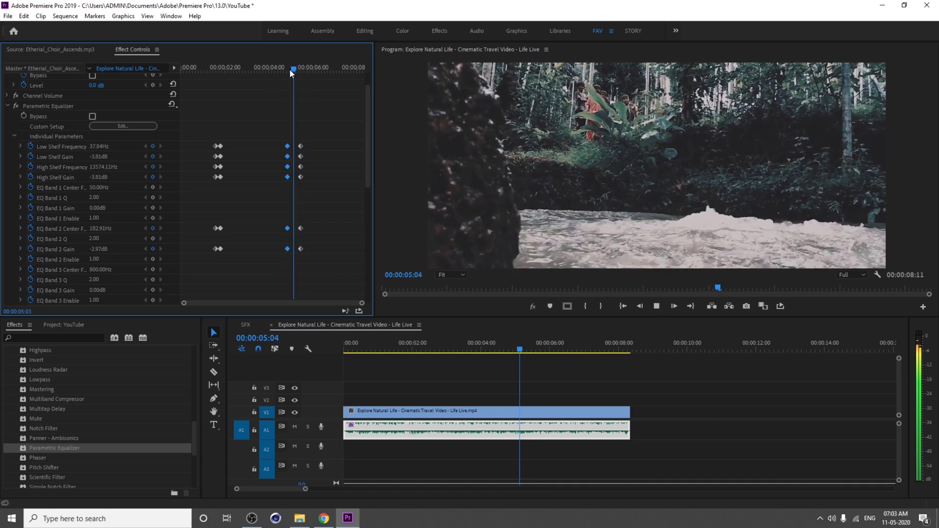
{"action": "left_click", "coordinate": [278, 72]}
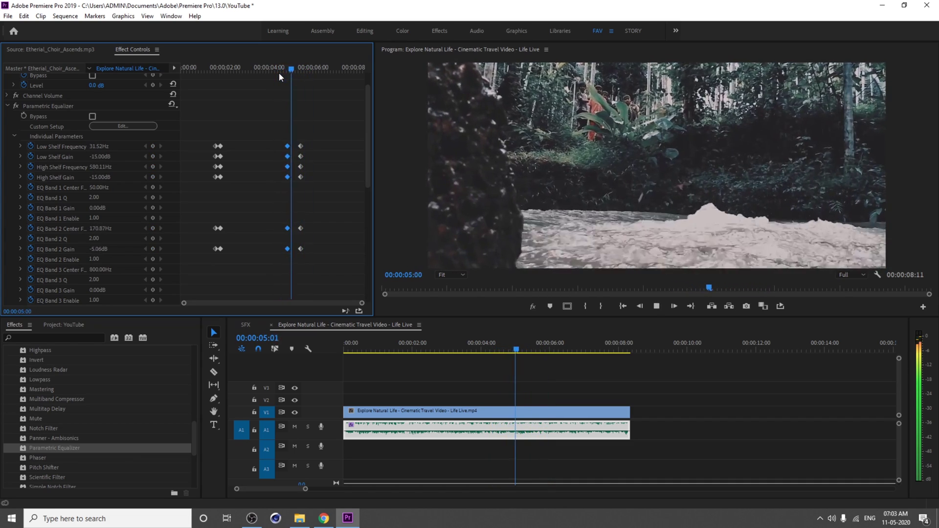
{"action": "left_click", "coordinate": [279, 72]}
{"action": "left_click", "coordinate": [266, 72]}
{"action": "key", "text": "space"}
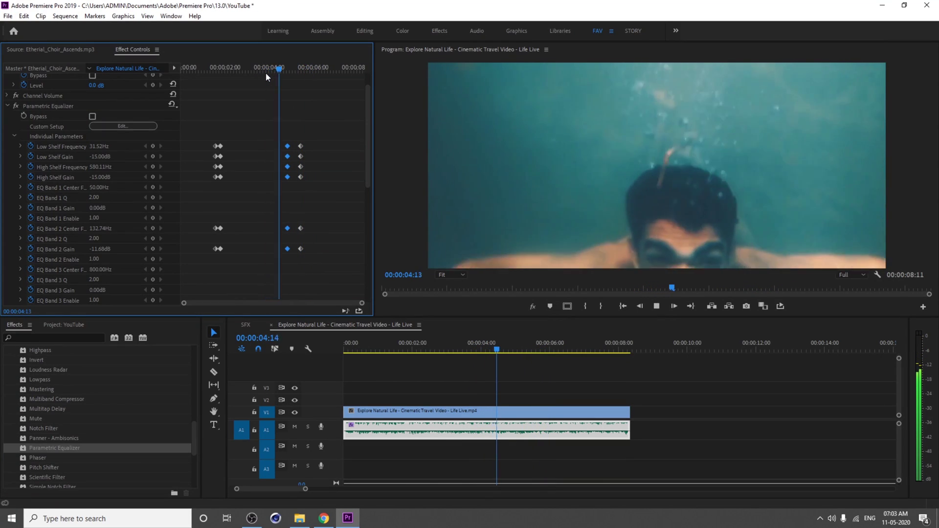
{"action": "left_click", "coordinate": [267, 72]}
{"action": "key", "text": "space"}
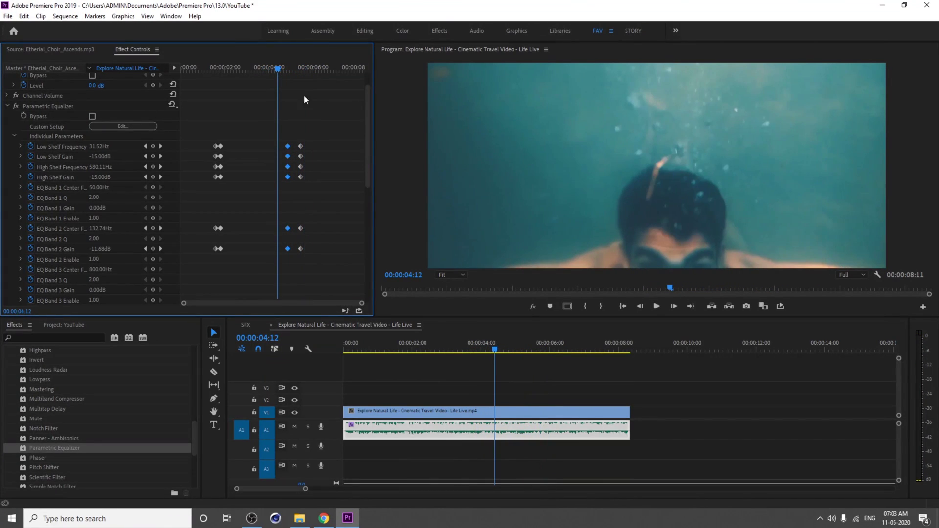
Nudge the selected EQ keyframes slightly later, recheck playback, and collapse Individual Parameters
{"action": "left_click_drag", "start_coordinate": [301, 250], "coordinate": [306, 249]}
{"action": "key", "text": "space"}
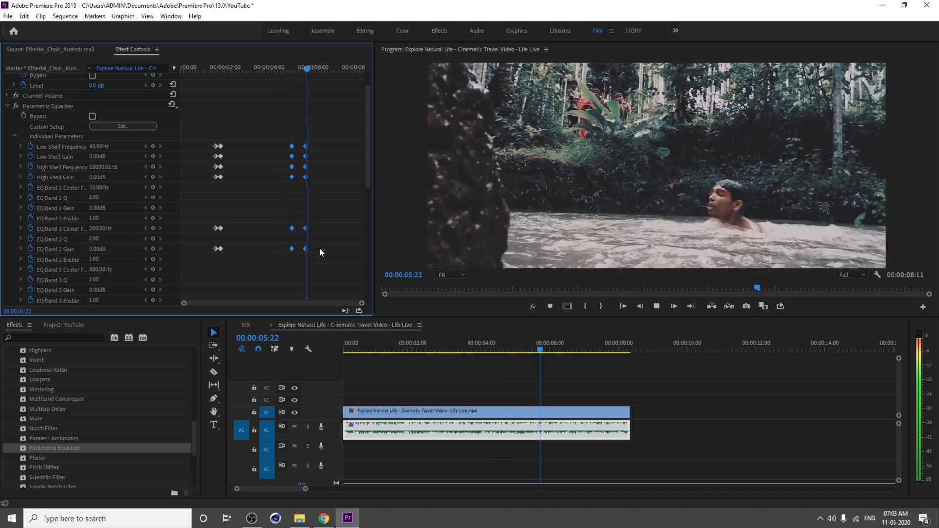
{"action": "key", "text": "space"}
{"action": "left_click", "coordinate": [272, 69]}
{"action": "left_click", "coordinate": [330, 107]}
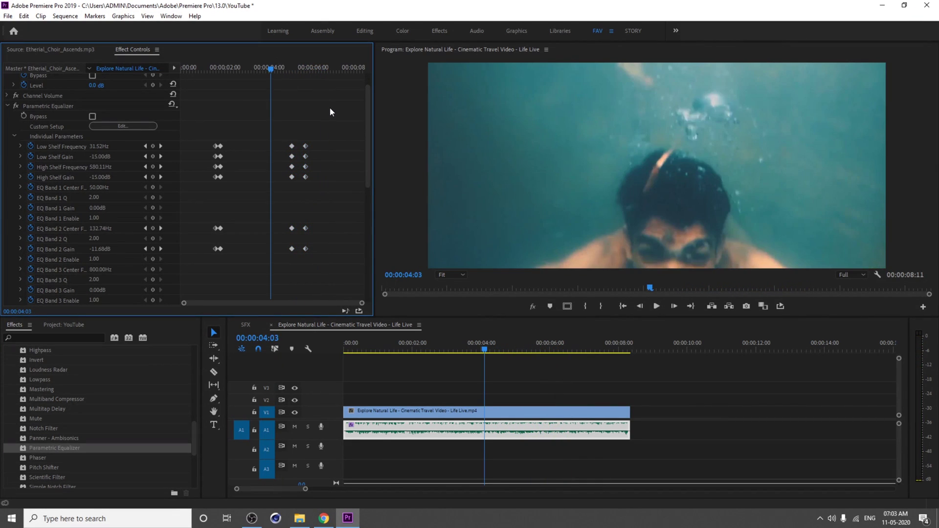
{"action": "key", "text": "space"}
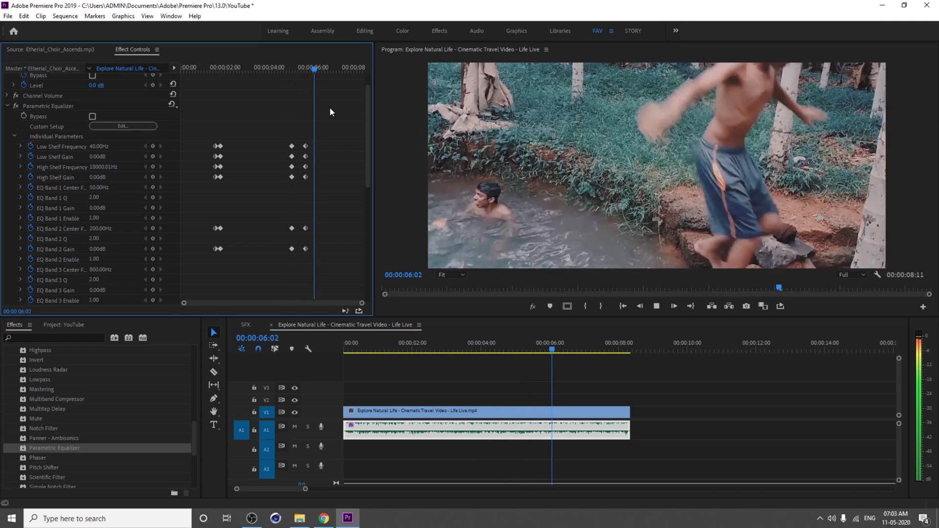
{"action": "key", "text": "space"}
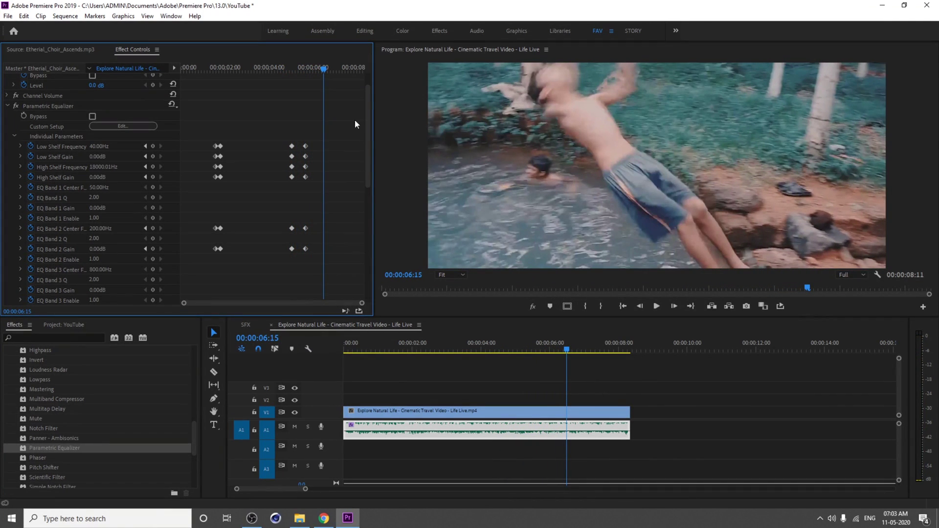
{"action": "left_click", "coordinate": [14, 135]}
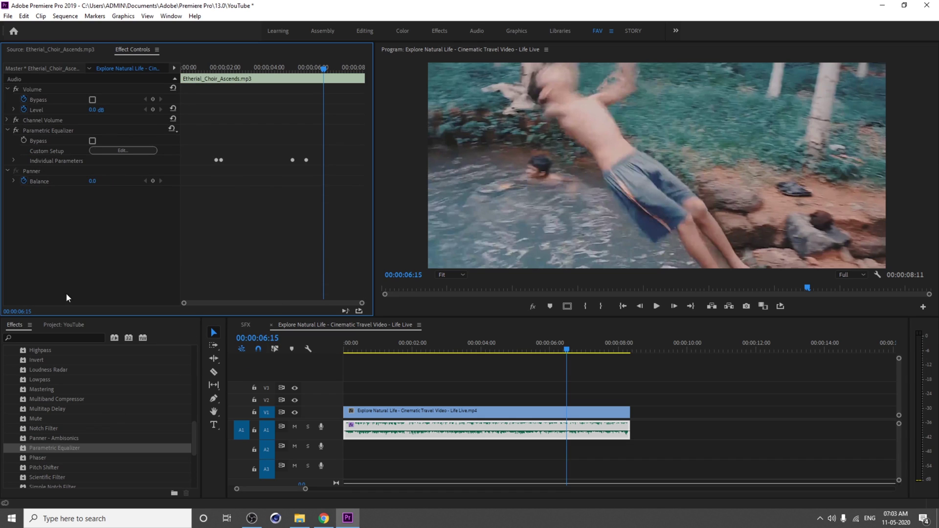
Trim Bubbles and Underwater with In/Out points ending at 27;03 and place it on A2 under the underwater shot
{"action": "left_click", "coordinate": [46, 323]}
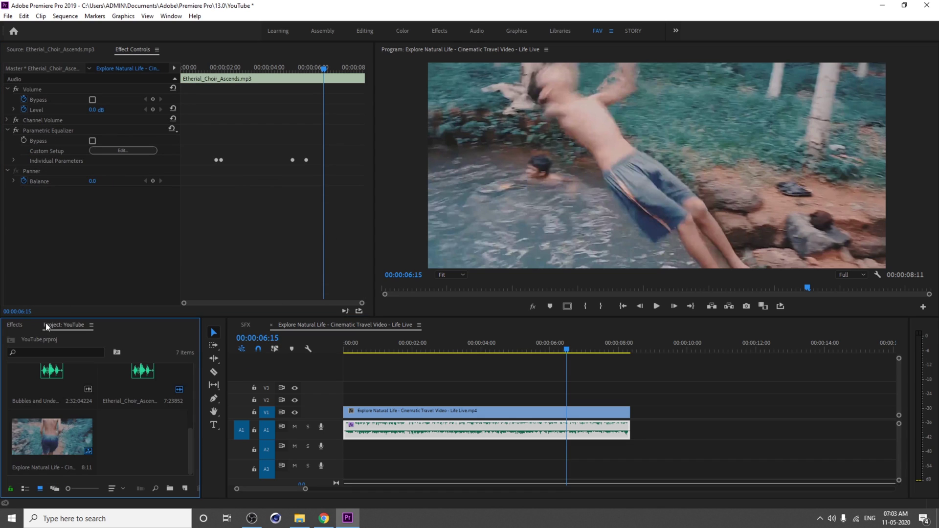
{"action": "double_click", "coordinate": [48, 371]}
{"action": "mouse_move", "coordinate": [78, 284]}
{"action": "left_mouse_down"}
{"action": "mouse_move", "coordinate": [65, 282]}
{"action": "mouse_move", "coordinate": [98, 284]}
{"action": "left_mouse_up"}
{"action": "key", "text": "i"}
{"action": "key", "text": "o"}
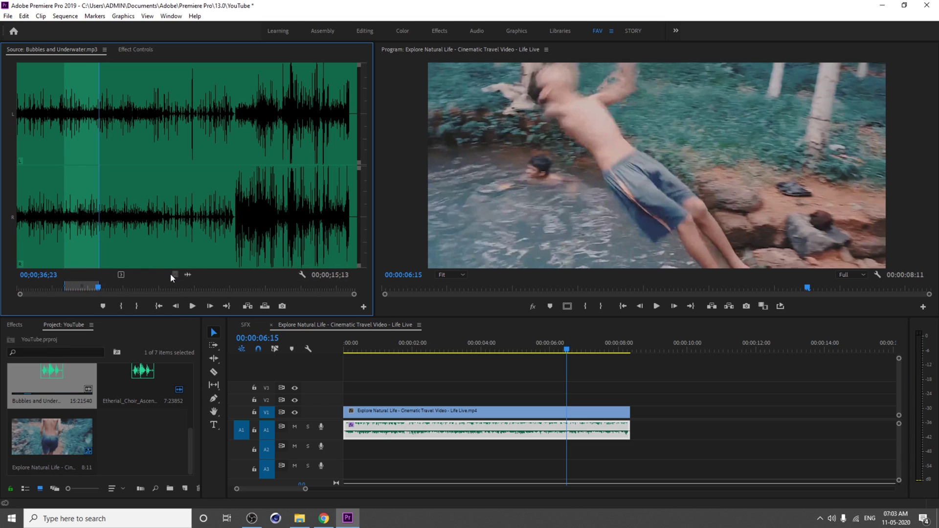
{"action": "left_click_drag", "start_coordinate": [187, 274], "coordinate": [78, 288]}
{"action": "key", "text": "o"}
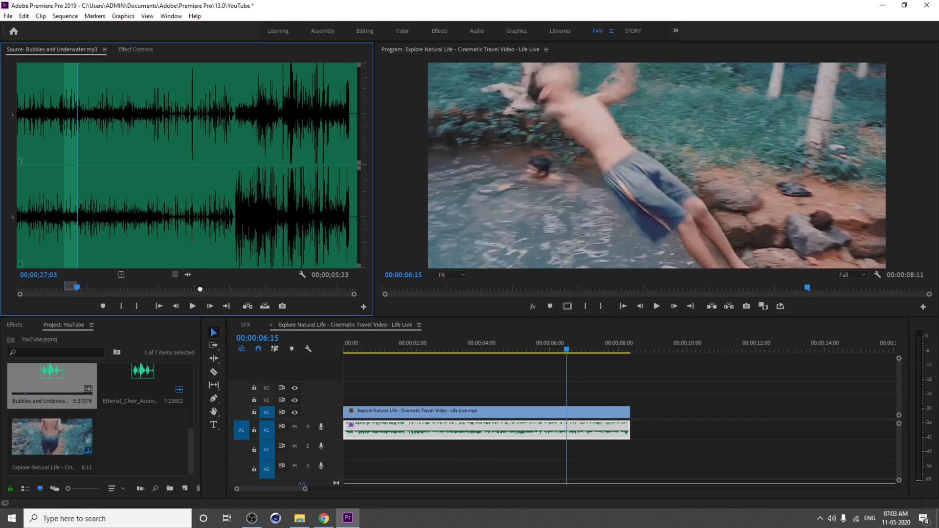
{"action": "left_click_drag", "start_coordinate": [188, 274], "coordinate": [379, 454]}
{"action": "mouse_move", "coordinate": [402, 349]}
{"action": "left_mouse_down"}
{"action": "mouse_move", "coordinate": [411, 351]}
{"action": "mouse_move", "coordinate": [394, 350]}
{"action": "left_mouse_up"}
Slide the bubble sound clip on A2 slightly earlier to line up with the dive
{"action": "left_click", "coordinate": [390, 453]}
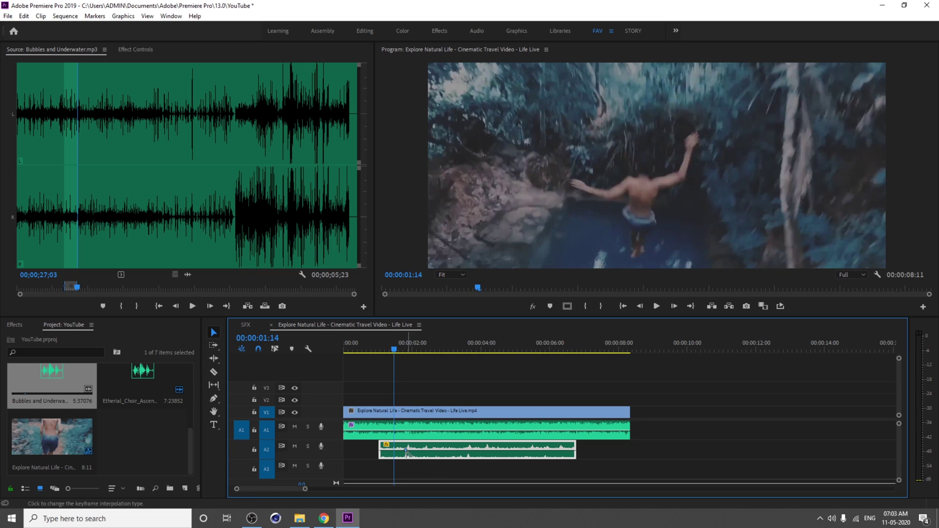
{"action": "double_click", "coordinate": [390, 452]}
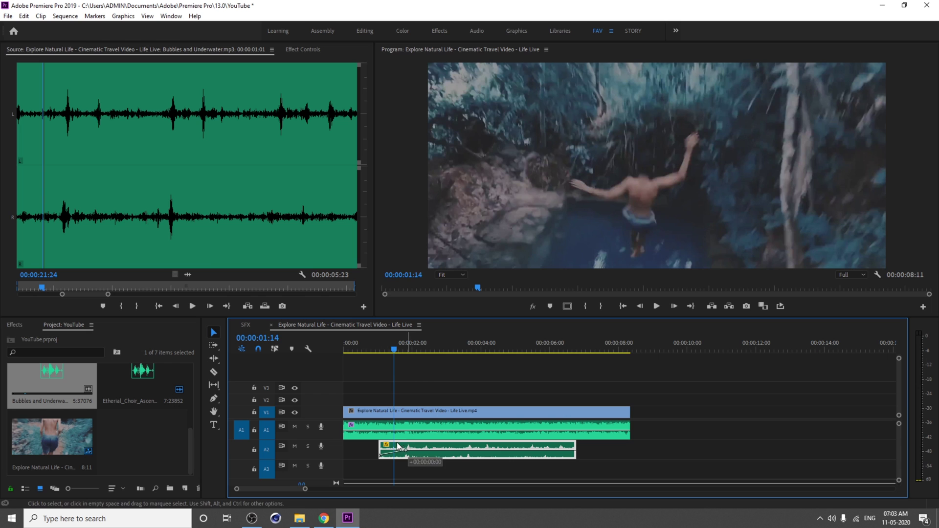
{"action": "left_click_drag", "start_coordinate": [550, 452], "coordinate": [592, 451]}
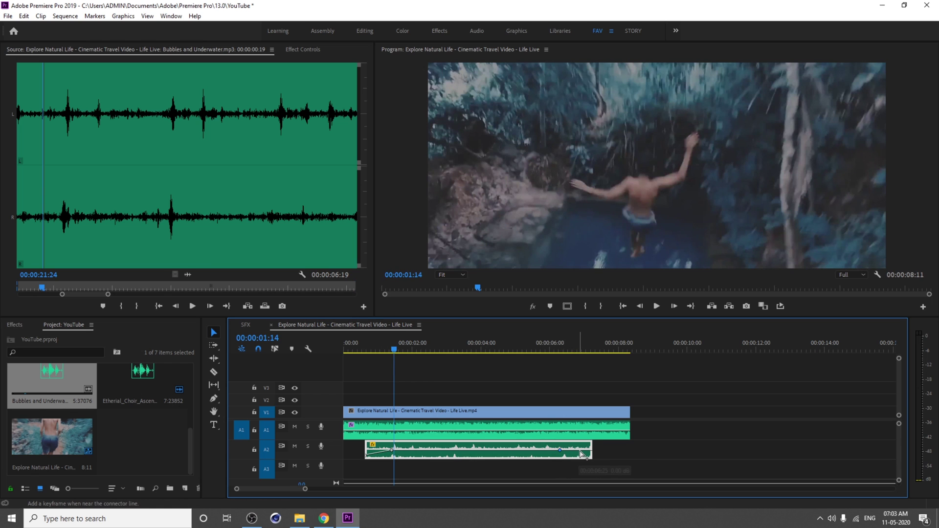
Play the sequence back from the beginning to check the bubble timing
{"action": "key", "text": "space"}
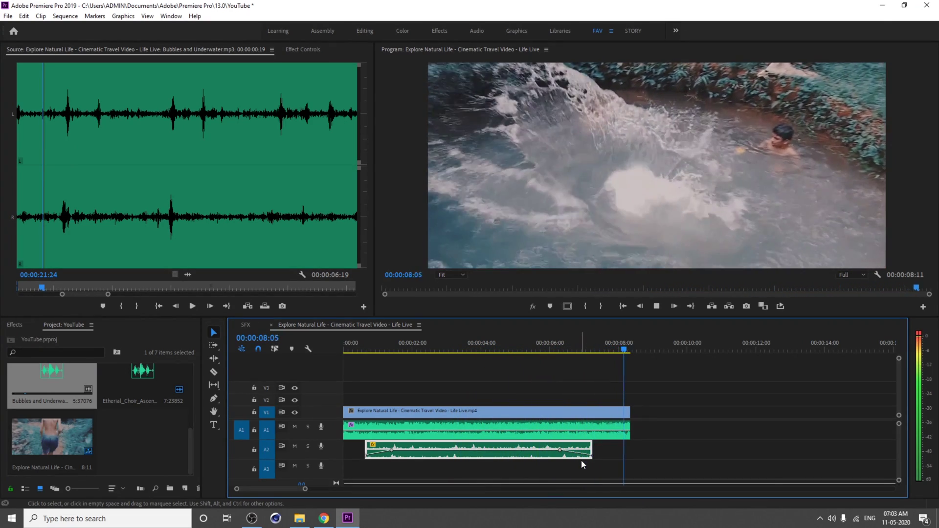
{"action": "key", "text": "space"}
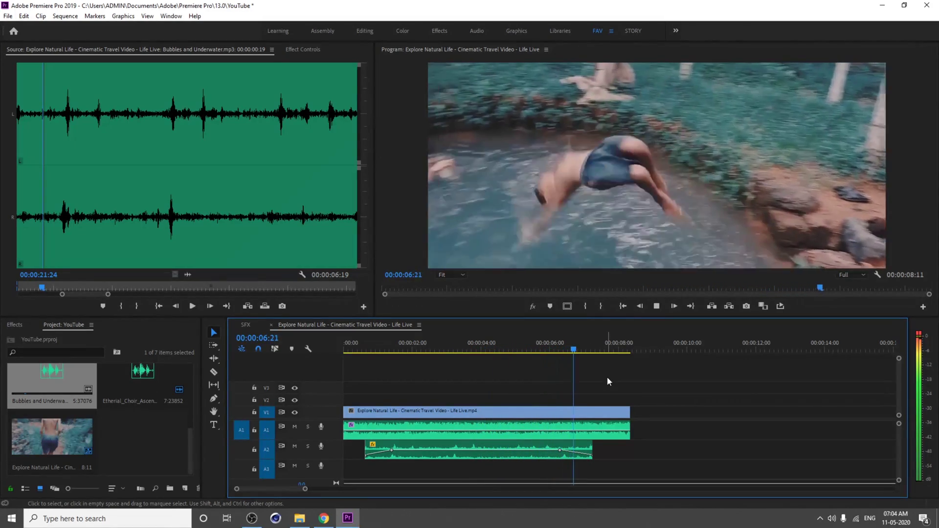
{"action": "left_click", "coordinate": [621, 411]}
{"action": "key", "text": "Home"}
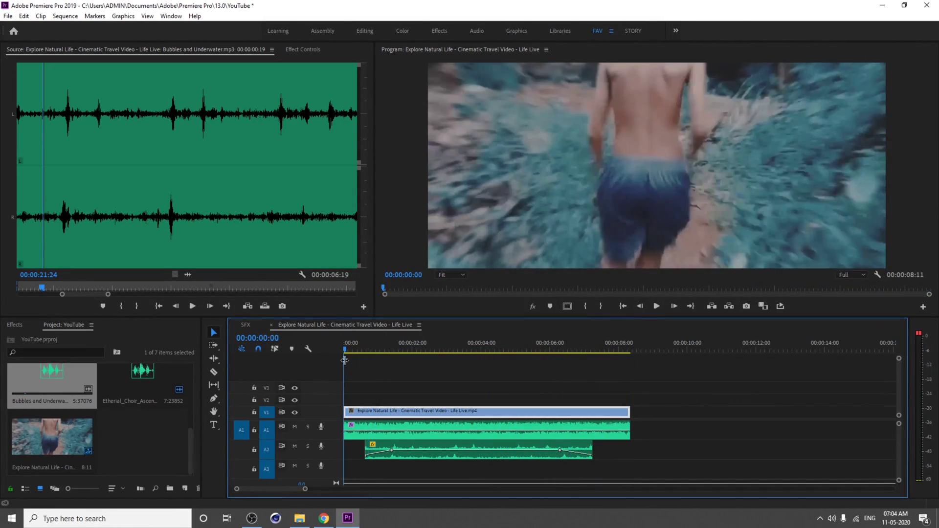
{"action": "key", "text": "space"}
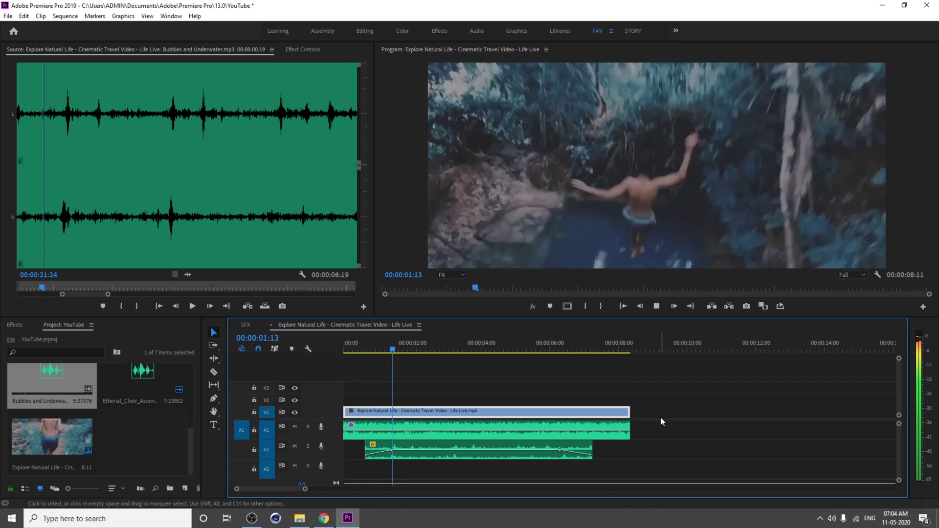